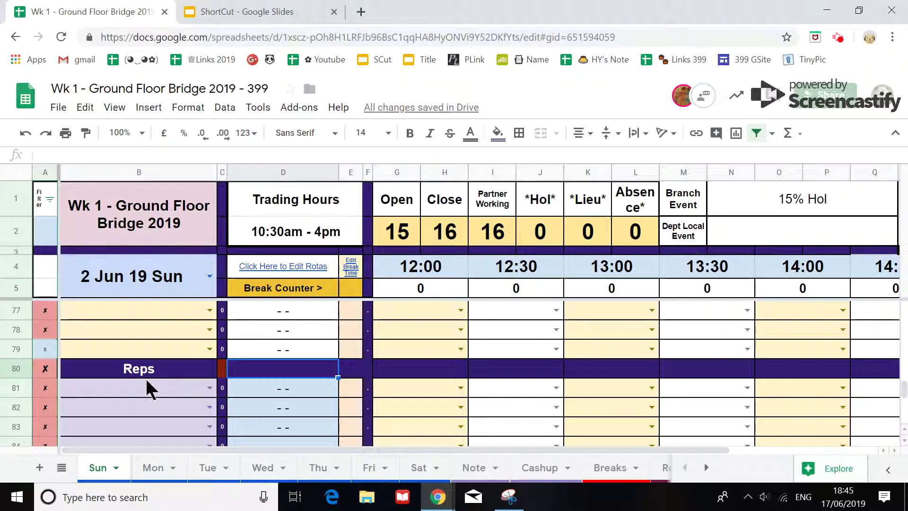
Step: Switch to the Link sheet of the Wk 1 Ground Floor Bridge spreadsheet
{"action": "scroll", "coordinate": [161, 391], "scroll_direction": "down", "scroll_amount": 1}
{"action": "scroll", "coordinate": [161, 392], "scroll_direction": "up", "scroll_amount": 1}
{"action": "left_click", "coordinate": [706, 468]}
{"action": "left_click", "coordinate": [586, 467]}
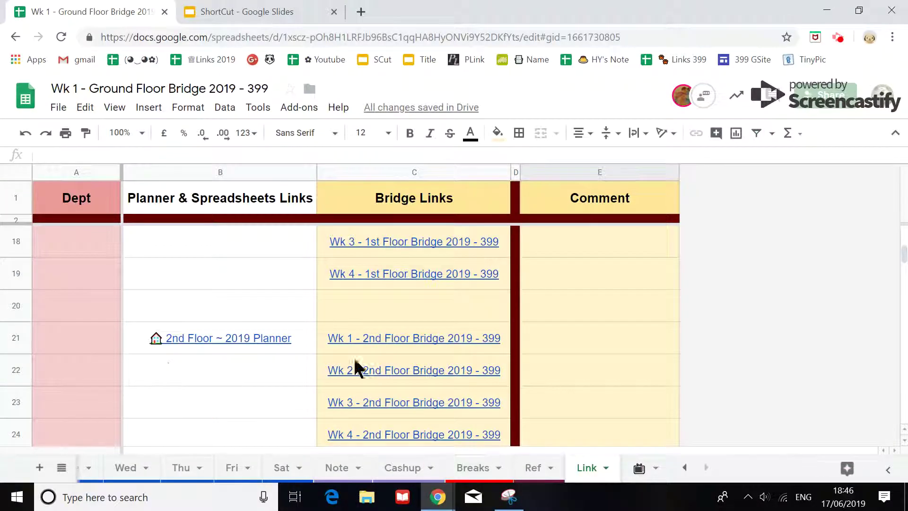
Step: Scroll down and select cell B28 holding the Reps ~ 2019 Chelmsford 399 Planner link
{"action": "scroll", "coordinate": [419, 367], "scroll_direction": "up", "scroll_amount": 2}
{"action": "scroll", "coordinate": [419, 368], "scroll_direction": "up", "scroll_amount": 2}
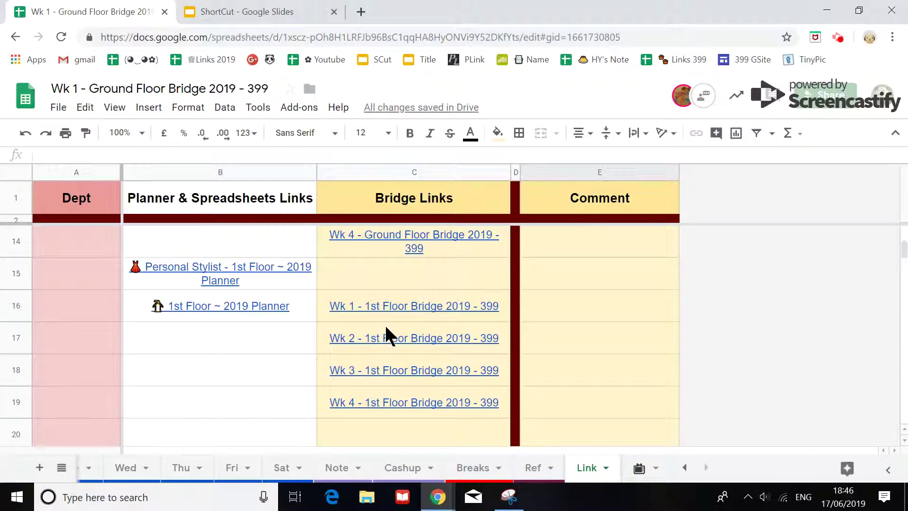
{"action": "scroll", "coordinate": [388, 336], "scroll_direction": "down", "scroll_amount": 2}
{"action": "scroll", "coordinate": [386, 342], "scroll_direction": "down", "scroll_amount": 1}
{"action": "scroll", "coordinate": [381, 344], "scroll_direction": "down", "scroll_amount": 2}
{"action": "scroll", "coordinate": [382, 343], "scroll_direction": "up", "scroll_amount": 2}
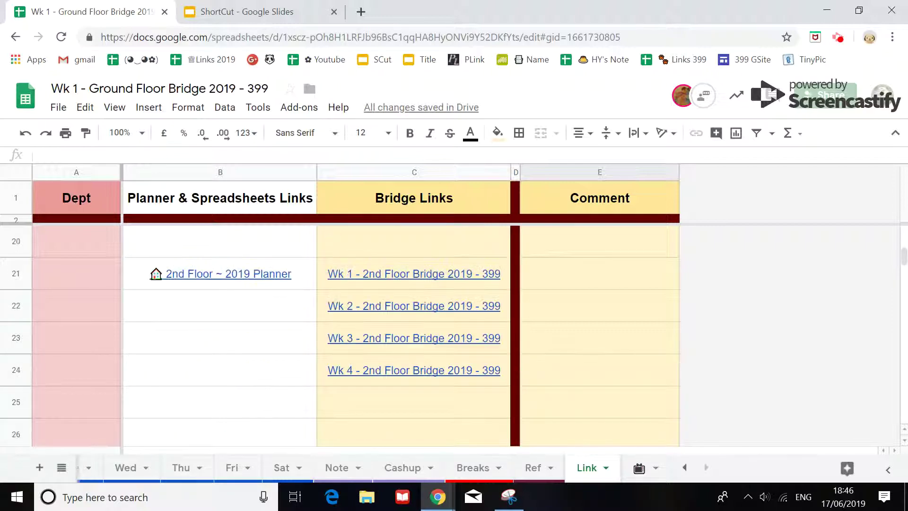
{"action": "scroll", "coordinate": [381, 344], "scroll_direction": "up", "scroll_amount": 3}
{"action": "scroll", "coordinate": [382, 344], "scroll_direction": "up", "scroll_amount": 1}
{"action": "scroll", "coordinate": [384, 284], "scroll_direction": "down", "scroll_amount": 2}
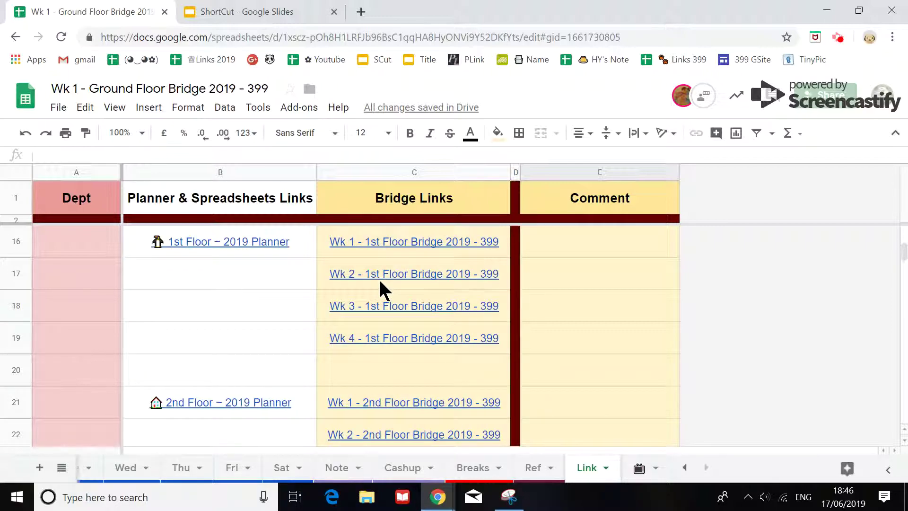
{"action": "scroll", "coordinate": [384, 290], "scroll_direction": "down", "scroll_amount": 2}
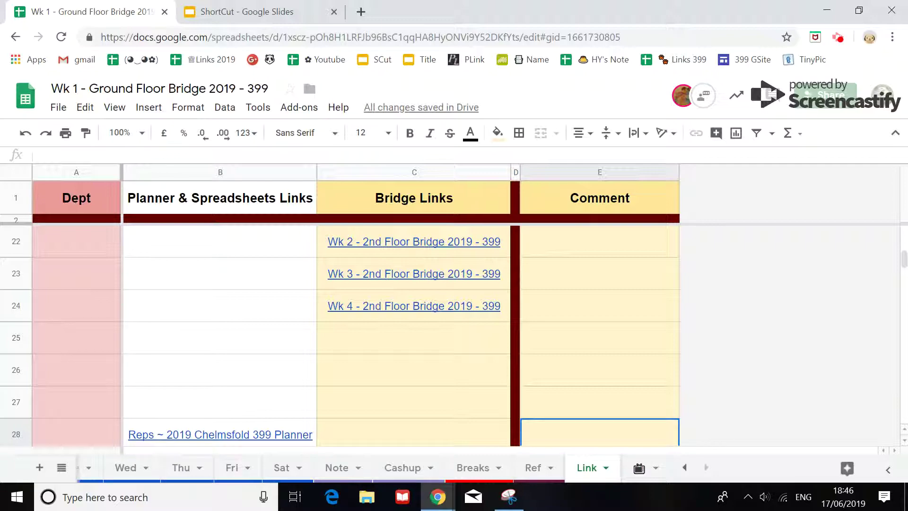
{"action": "scroll", "coordinate": [369, 297], "scroll_direction": "down", "scroll_amount": 1}
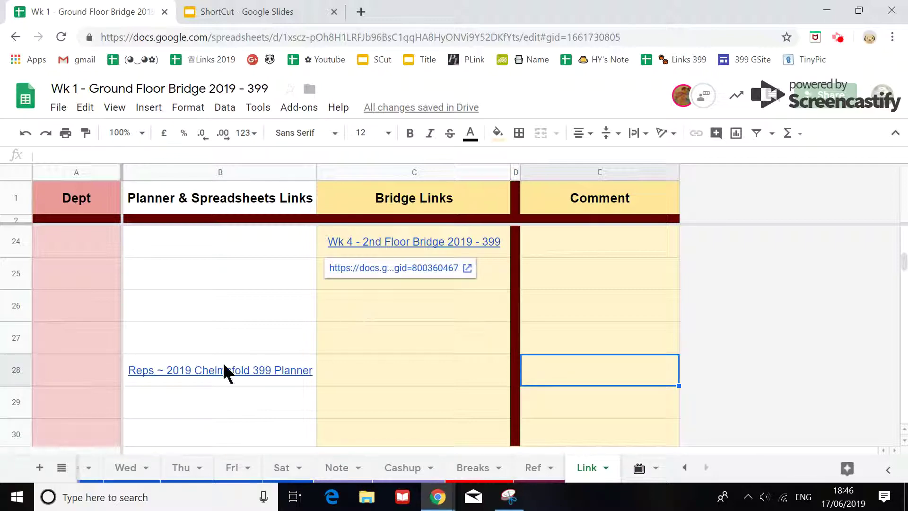
{"action": "left_click", "coordinate": [192, 374]}
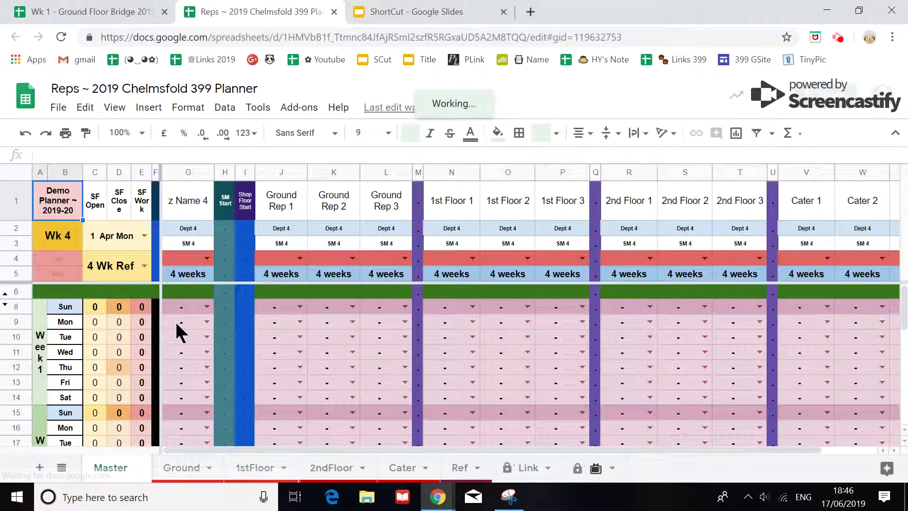
Step: In the opened Reps planner, glance at the Ground sheet, then return to Master
{"action": "left_click", "coordinate": [196, 471]}
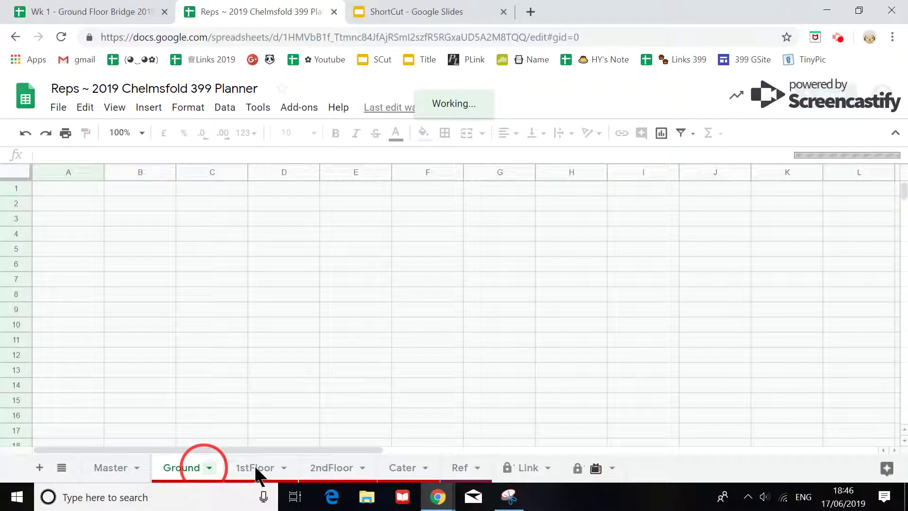
{"action": "left_click", "coordinate": [334, 467]}
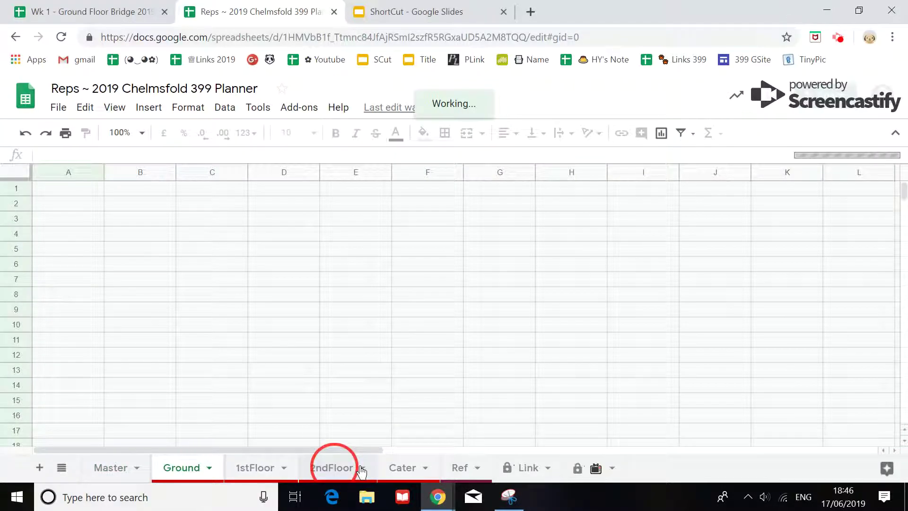
{"action": "left_click", "coordinate": [117, 470]}
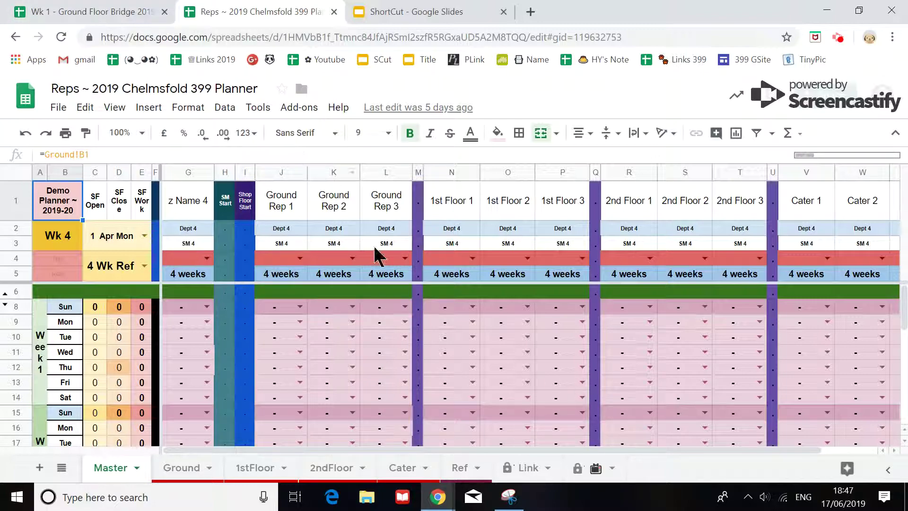
Step: Insert a blank column to the right of Ground Rep 3 (column L)
{"action": "left_click", "coordinate": [387, 172]}
{"action": "right_click", "coordinate": [387, 172]}
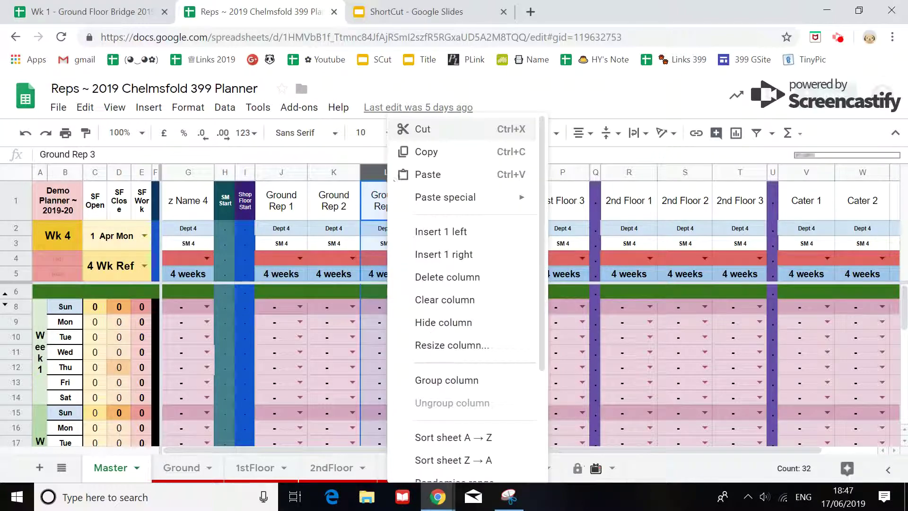
{"action": "left_click", "coordinate": [441, 263]}
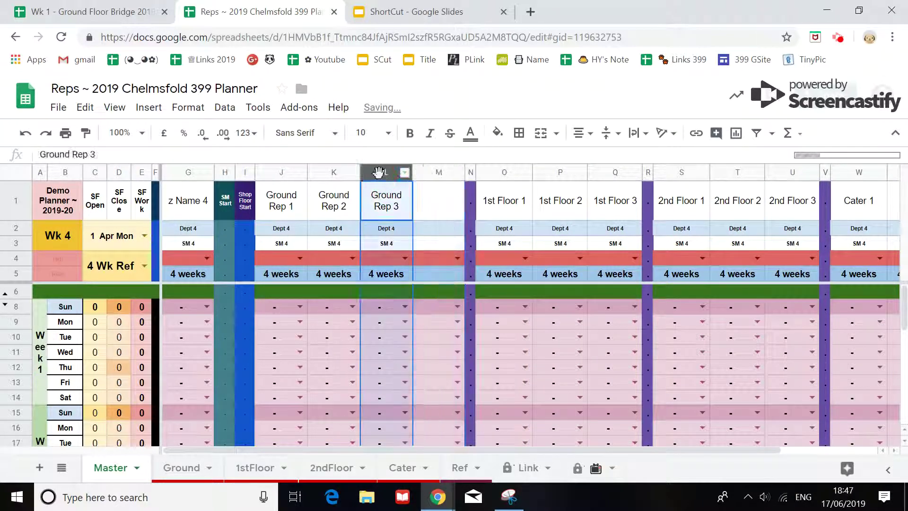
Step: Copy the z Name 4 column G into the new column M
{"action": "left_click", "coordinate": [179, 168]}
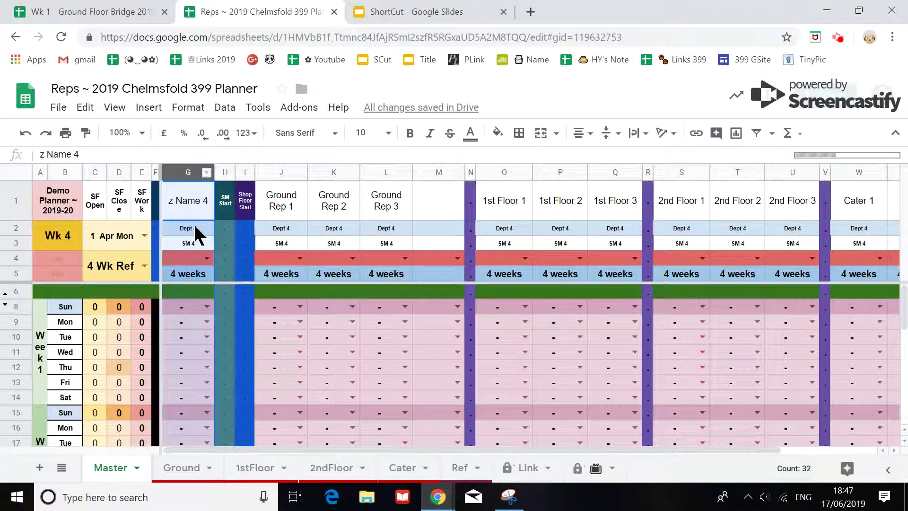
{"action": "key", "text": "ctrl+c"}
{"action": "left_click", "coordinate": [432, 207]}
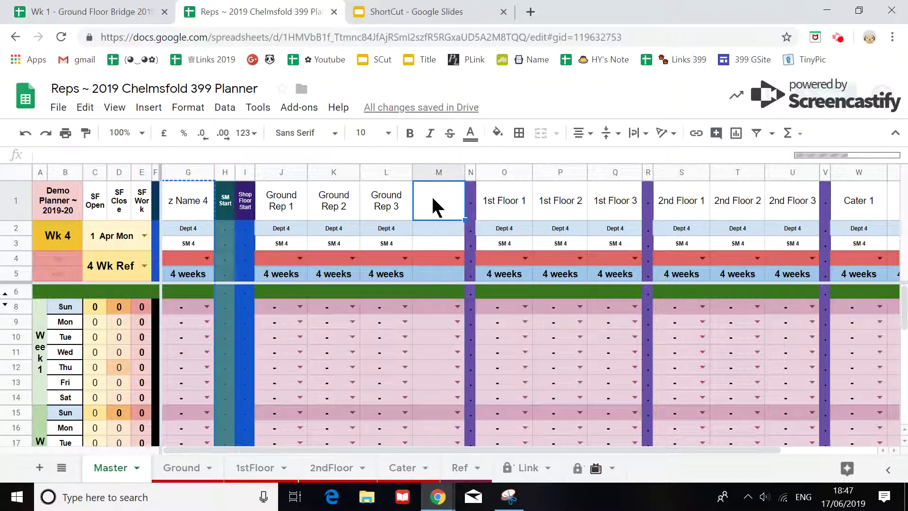
{"action": "key", "text": "ctrl+v"}
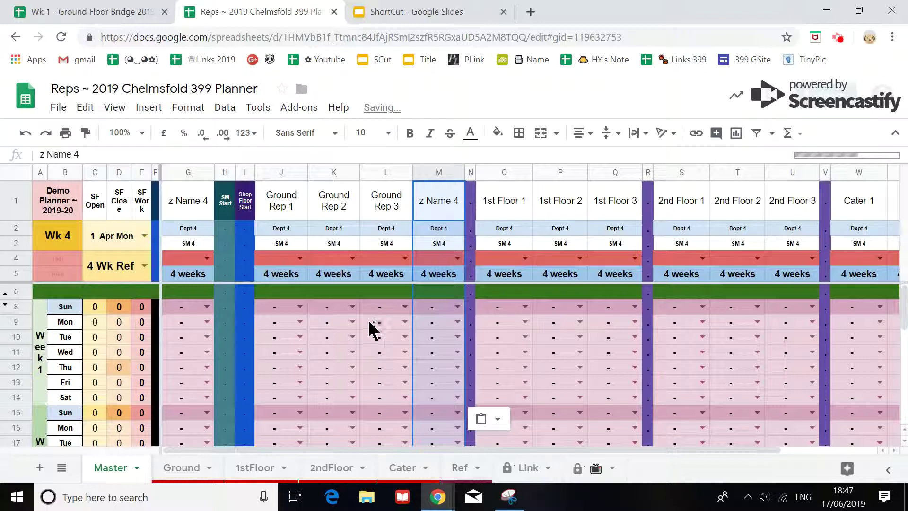
{"action": "left_click", "coordinate": [449, 322]}
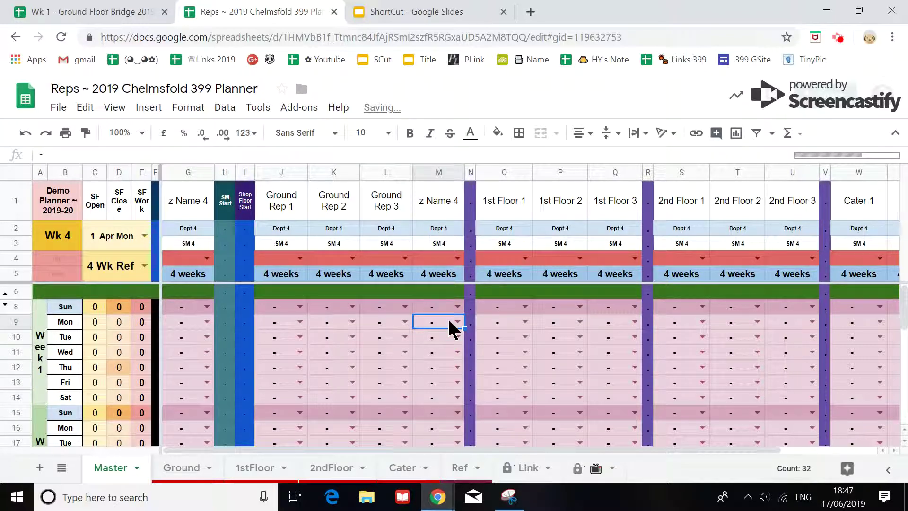
Step: Give week 1's Monday, Tuesday, Thursday and Friday the 08:45 - 18:00 shift
{"action": "type", "text": "1"}
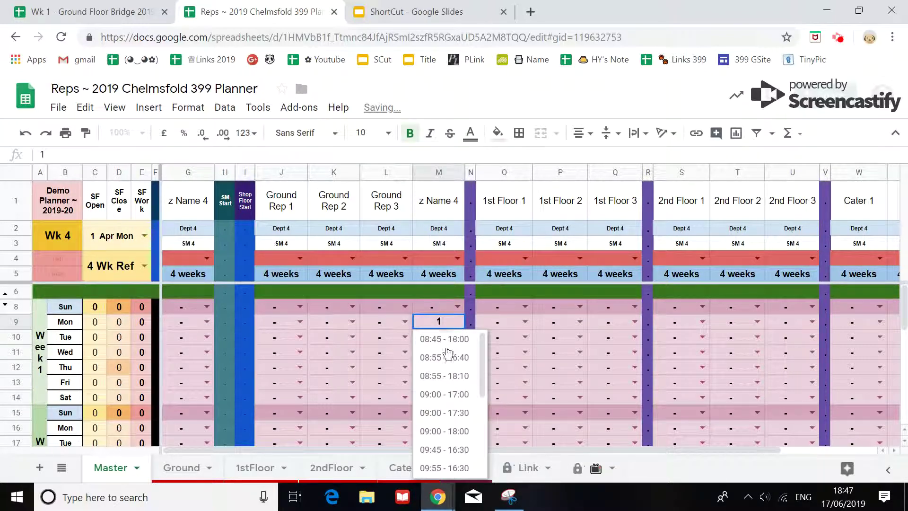
{"action": "left_click", "coordinate": [448, 348]}
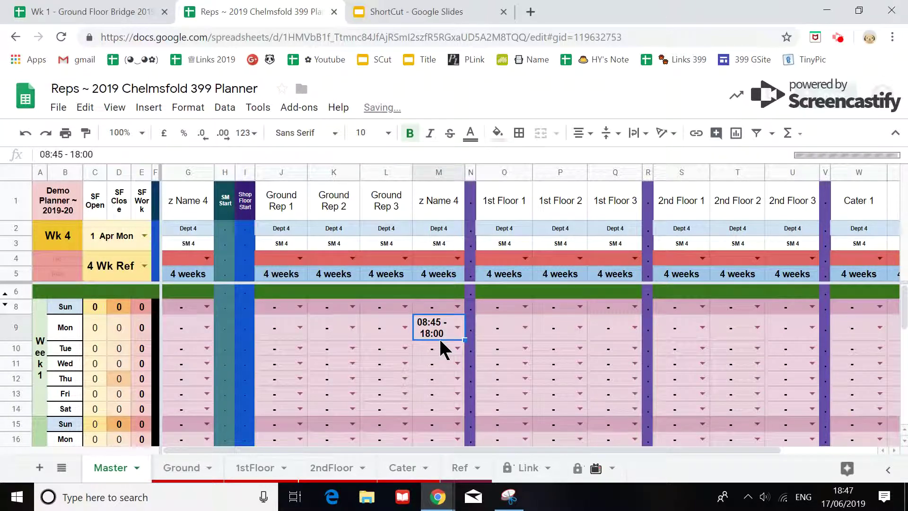
{"action": "key", "text": "ctrl+c"}
{"action": "left_click", "coordinate": [432, 352]}
{"action": "key", "text": "ctrl+v"}
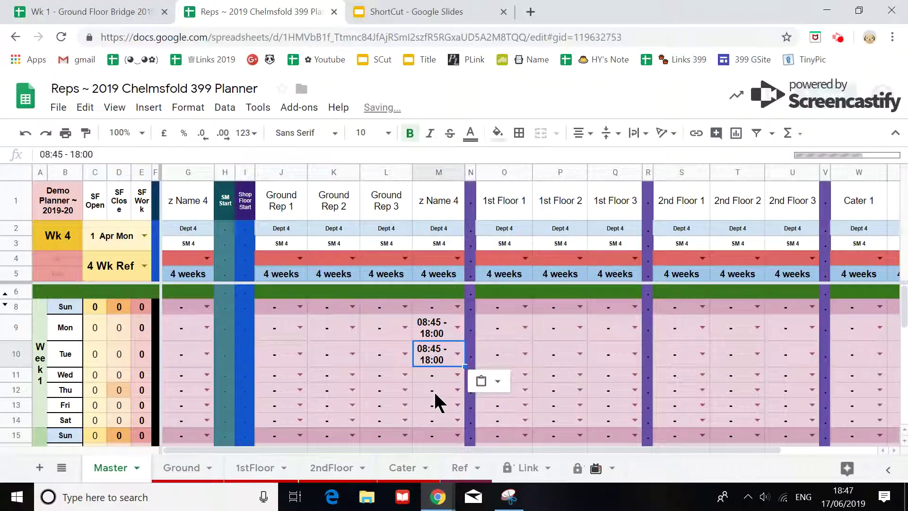
{"action": "left_click", "coordinate": [435, 392]}
{"action": "key", "text": "ctrl+v"}
{"action": "left_click", "coordinate": [435, 417]}
{"action": "key", "text": "ctrl+v"}
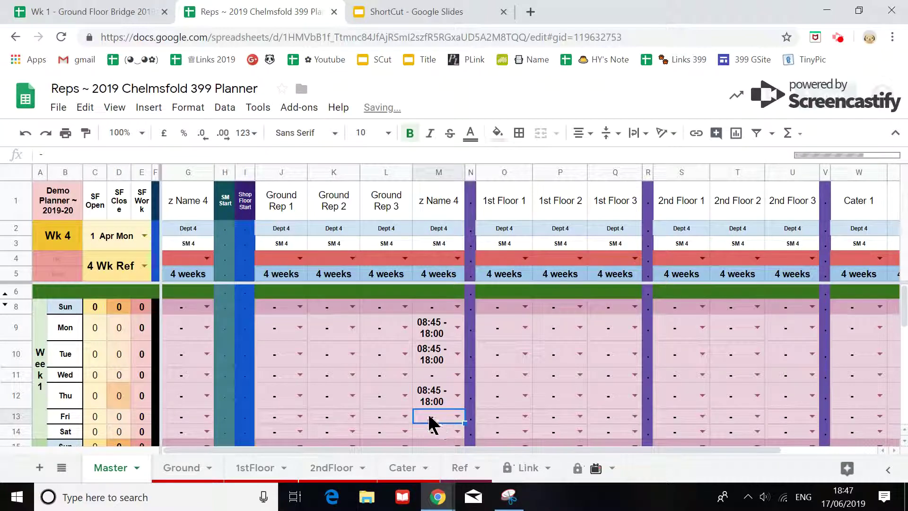
Step: Set week 2's Monday to Thursday (M16–M19) to the 08:55 - 16:40 shift
{"action": "scroll", "coordinate": [392, 392], "scroll_direction": "down", "scroll_amount": 2}
{"action": "scroll", "coordinate": [392, 379], "scroll_direction": "down", "scroll_amount": 2}
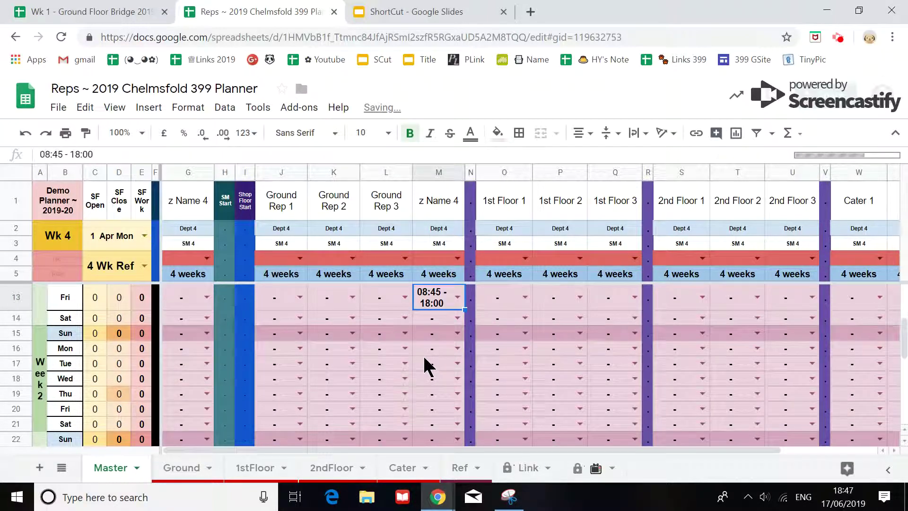
{"action": "scroll", "coordinate": [424, 357], "scroll_direction": "up", "scroll_amount": 1}
{"action": "scroll", "coordinate": [444, 405], "scroll_direction": "down", "scroll_amount": 3}
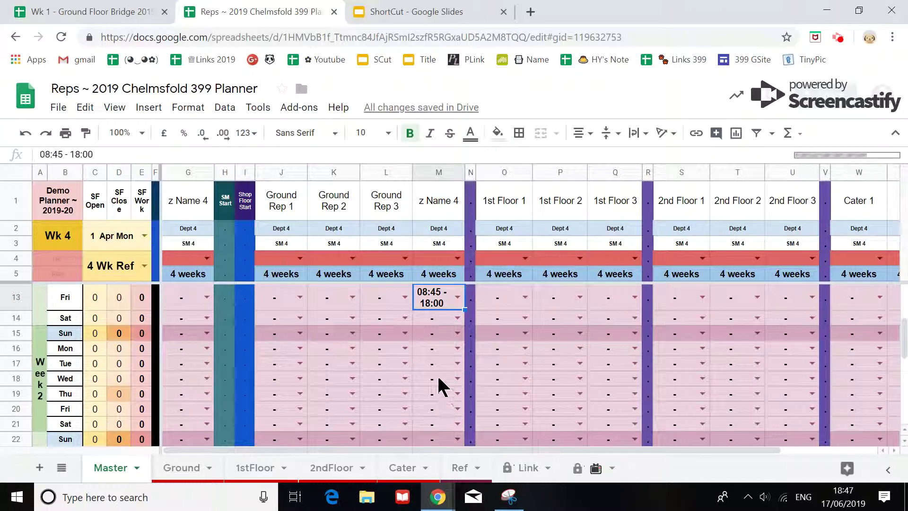
{"action": "left_click", "coordinate": [457, 348]}
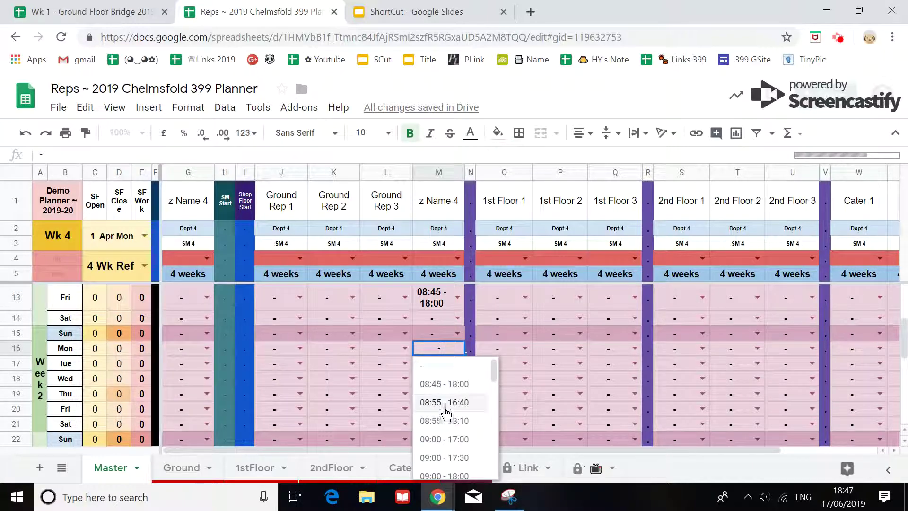
{"action": "left_click", "coordinate": [445, 403]}
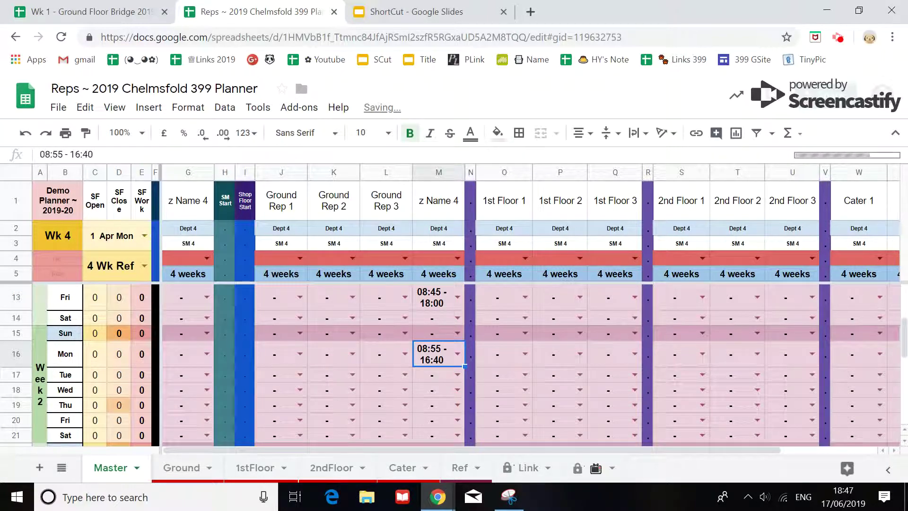
{"action": "left_click", "coordinate": [424, 379]}
{"action": "key", "text": "ctrl+v"}
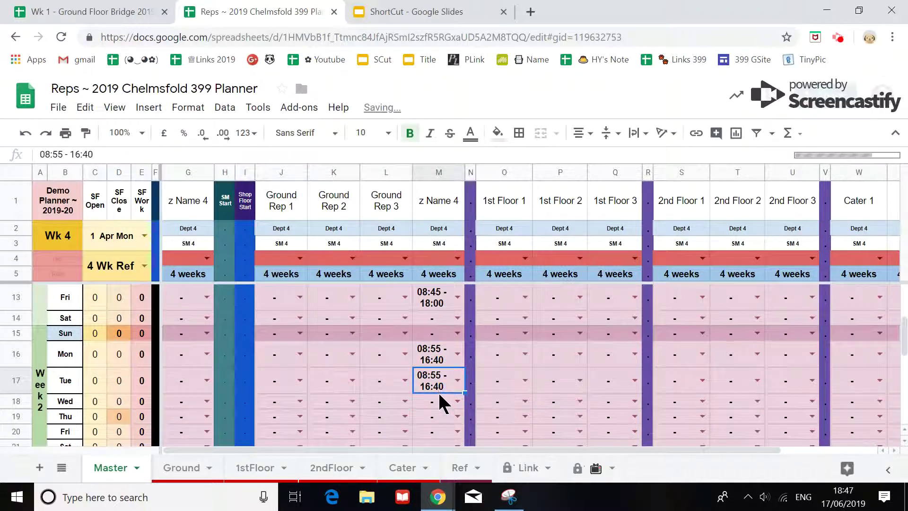
{"action": "left_click", "coordinate": [438, 400]}
{"action": "key", "text": "ctrl+v"}
{"action": "scroll", "coordinate": [438, 397], "scroll_direction": "down", "scroll_amount": 1}
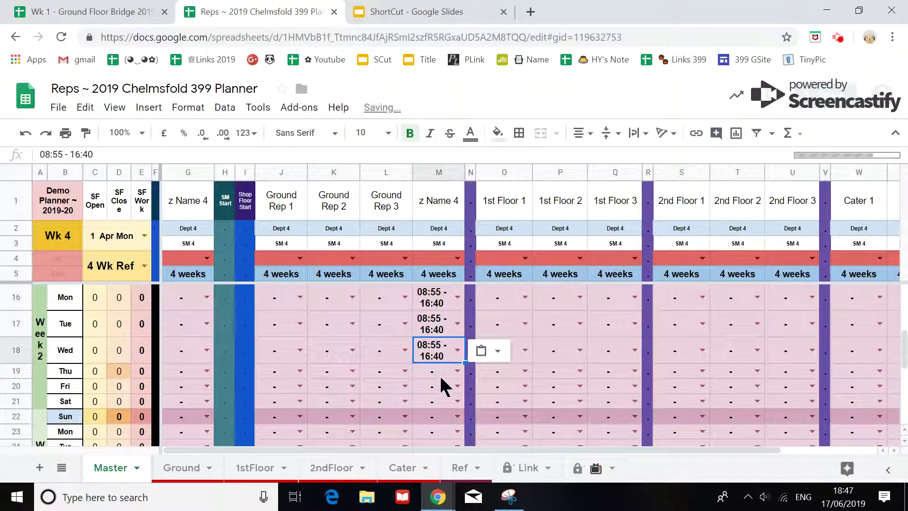
{"action": "left_click", "coordinate": [439, 374]}
{"action": "key", "text": "ctrl+v"}
Step: Set week 2's Saturday cell M21 to the 08:55 - 18:10 shift
{"action": "scroll", "coordinate": [444, 392], "scroll_direction": "down", "scroll_amount": 1}
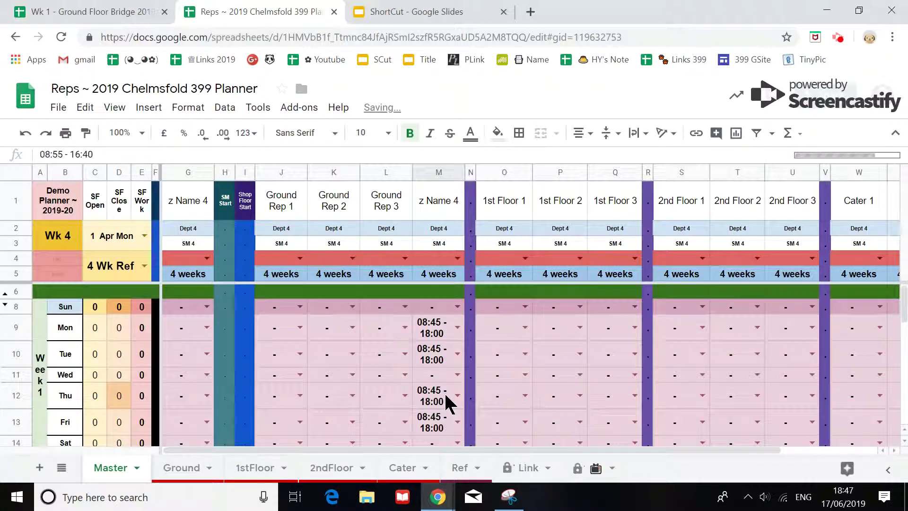
{"action": "left_click", "coordinate": [435, 387]}
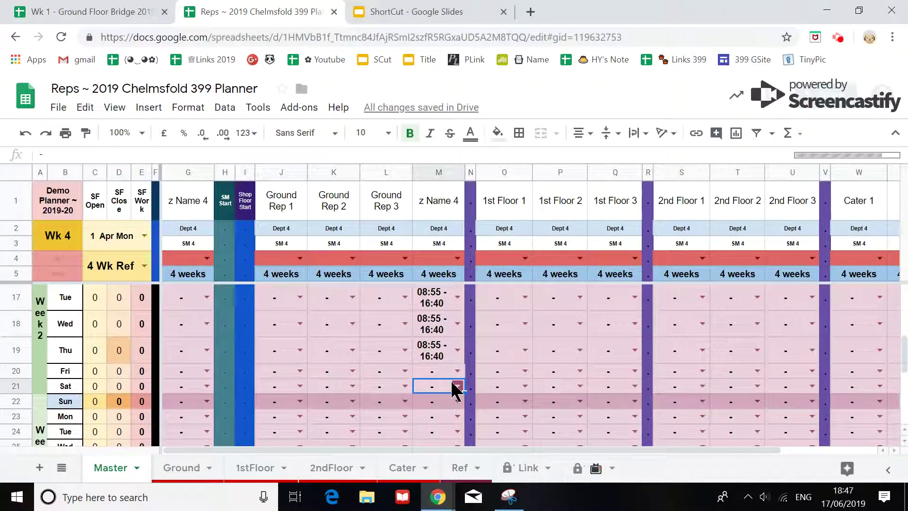
{"action": "left_click", "coordinate": [453, 383]}
{"action": "left_click", "coordinate": [453, 333]}
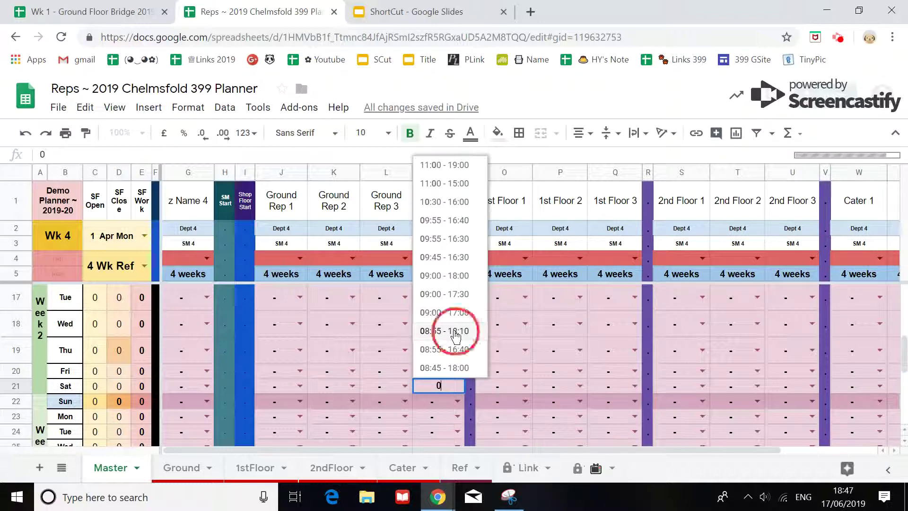
{"action": "scroll", "coordinate": [438, 379], "scroll_direction": "up", "scroll_amount": 5}
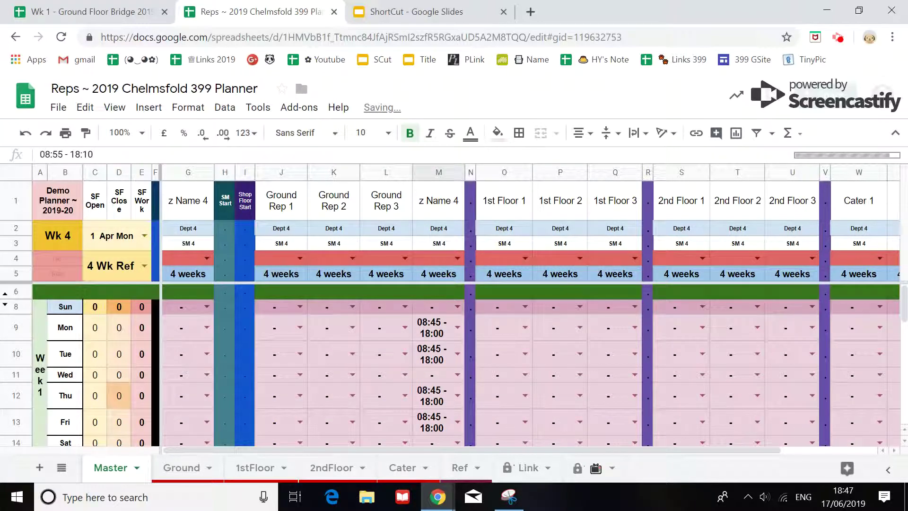
Step: Retitle the M1 header from z Name 4 to Brand Name 1
{"action": "left_click", "coordinate": [438, 215]}
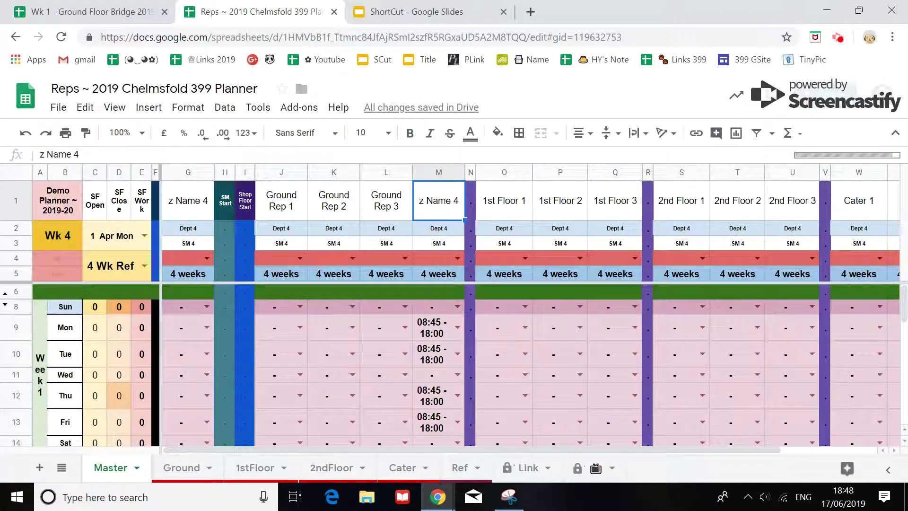
{"action": "type", "text": "Bra"}
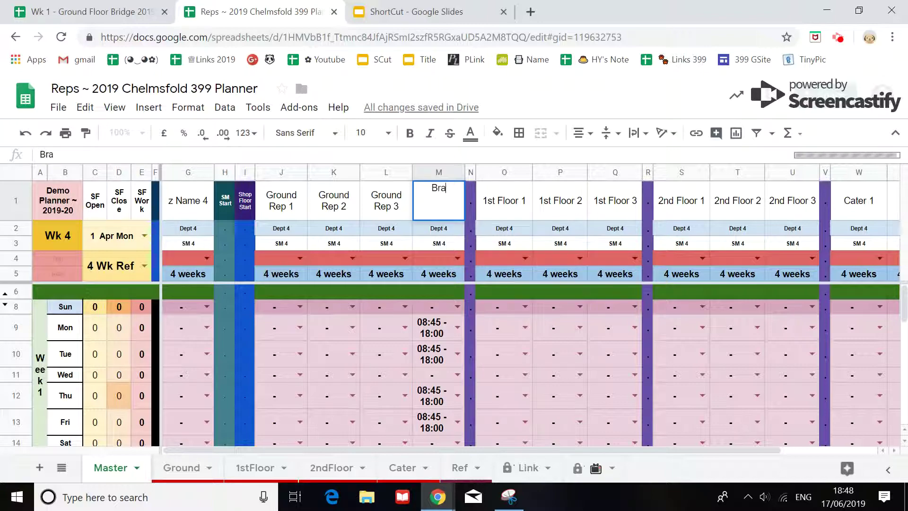
{"action": "type", "text": "nd"}
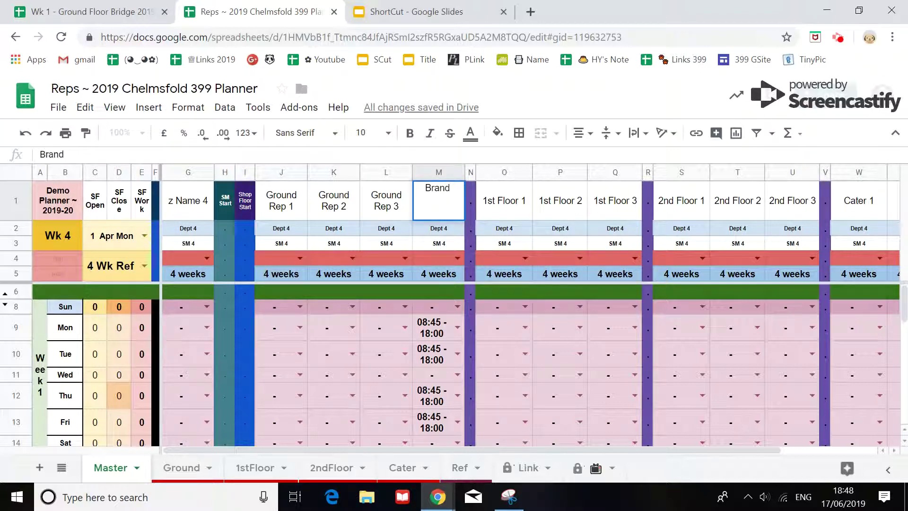
{"action": "type", "text": " Name 1"}
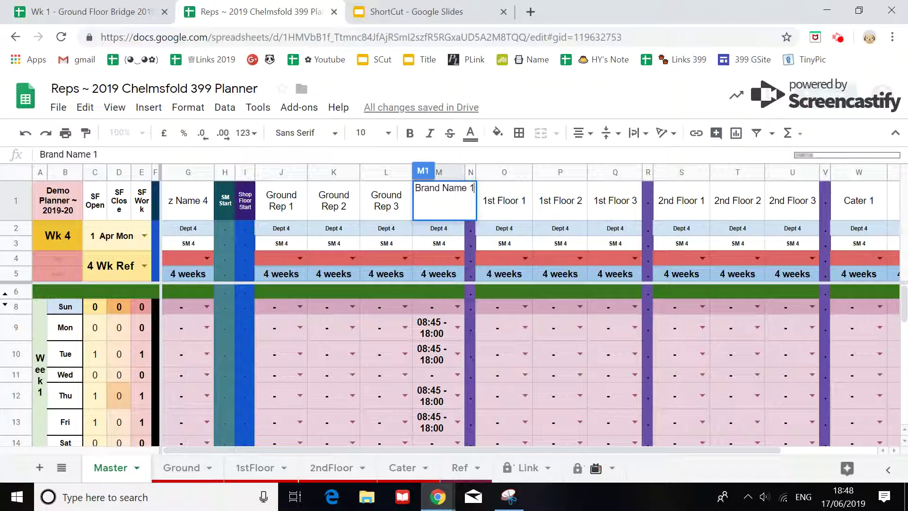
{"action": "left_click", "coordinate": [516, 195]}
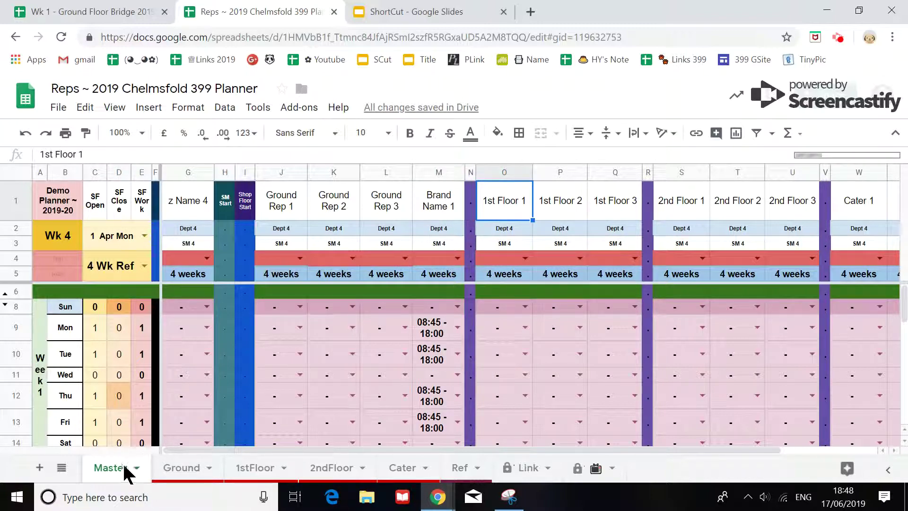
{"action": "left_click", "coordinate": [189, 466]}
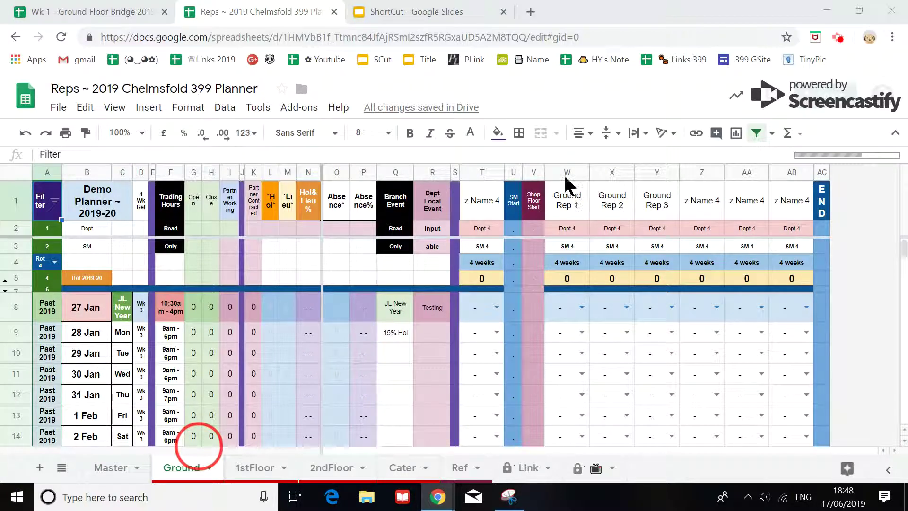
Step: Check the shortcut reminder slides and Bridge spreadsheet, then return to the Ground sheet
{"action": "left_click", "coordinate": [565, 172]}
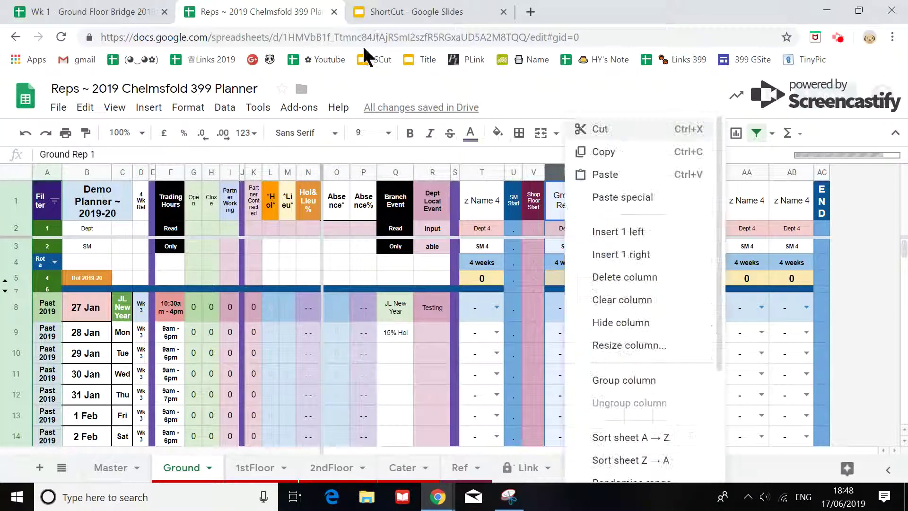
{"action": "left_click", "coordinate": [397, 18]}
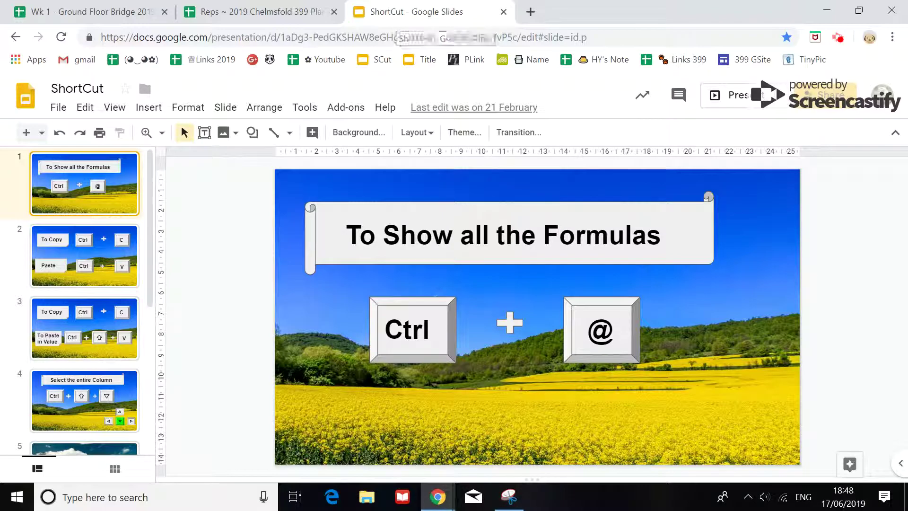
{"action": "left_click", "coordinate": [26, 13]}
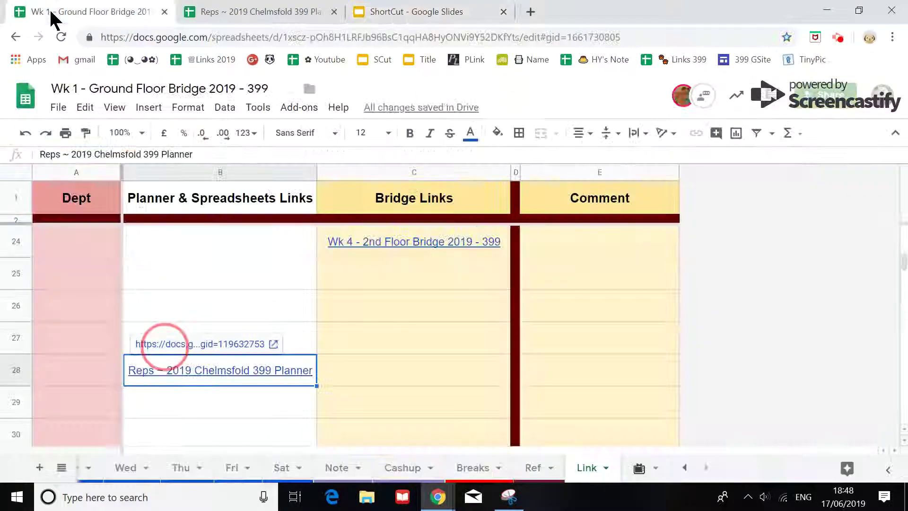
{"action": "left_click", "coordinate": [263, 12]}
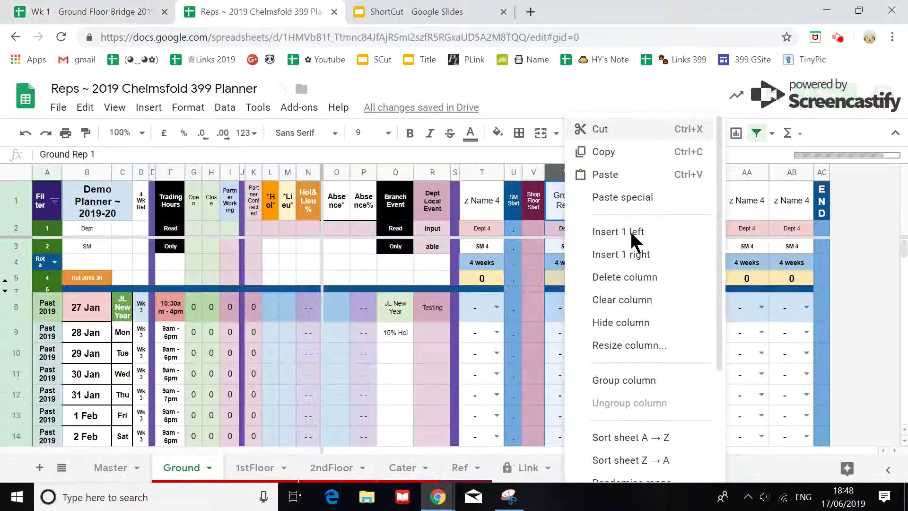
{"action": "key", "text": "Escape"}
Step: Toggle formula view on and off to inspect AA8's HLOOKUP formula
{"action": "left_click", "coordinate": [728, 316]}
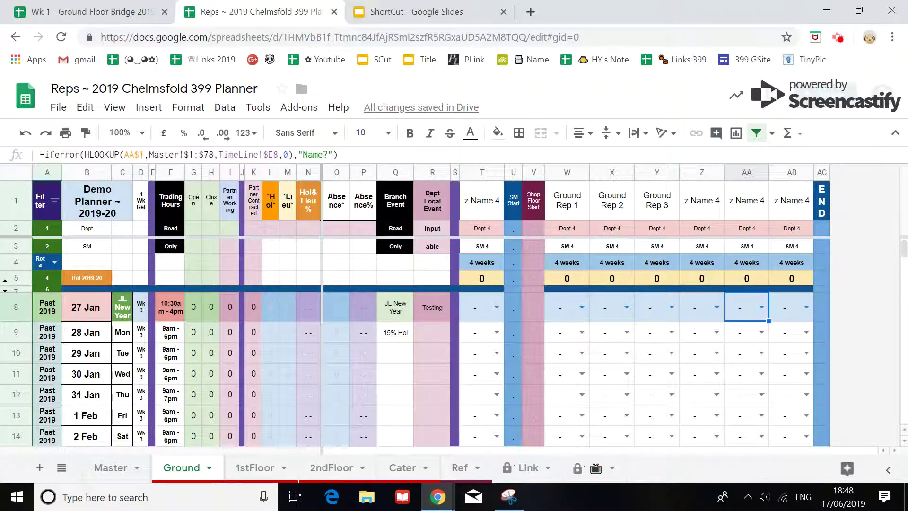
{"action": "key", "text": "ctrl+grave"}
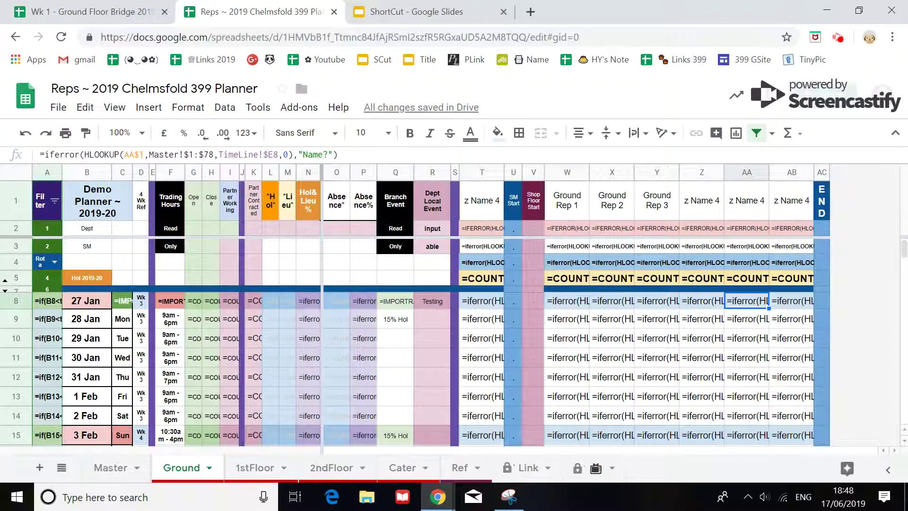
{"action": "key", "text": "ctrl+grave"}
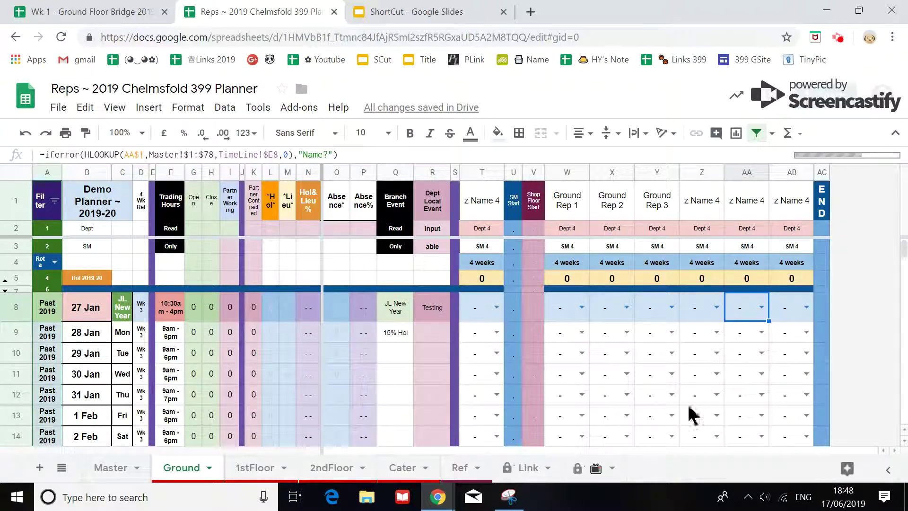
{"action": "left_click", "coordinate": [699, 208]}
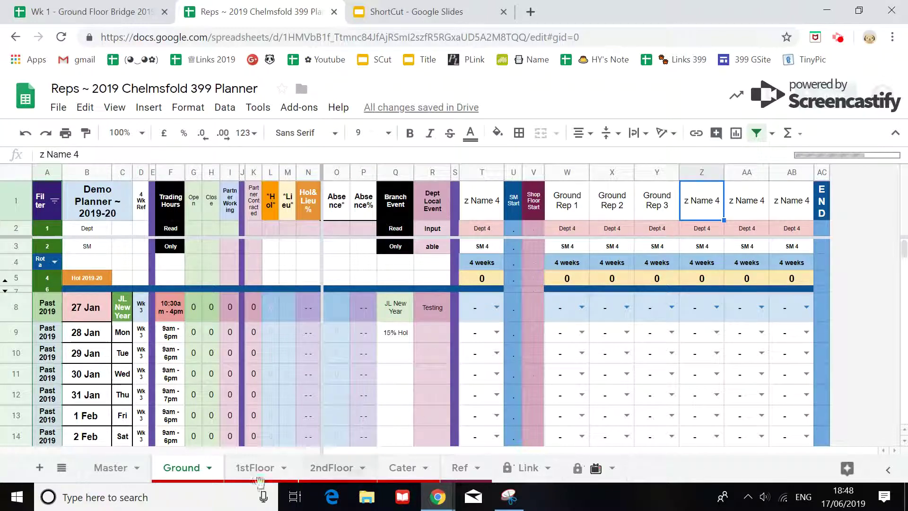
Step: Paste the Brand Name 1 header from Master M1 into Ground sheet cell Z1
{"action": "left_click", "coordinate": [119, 468]}
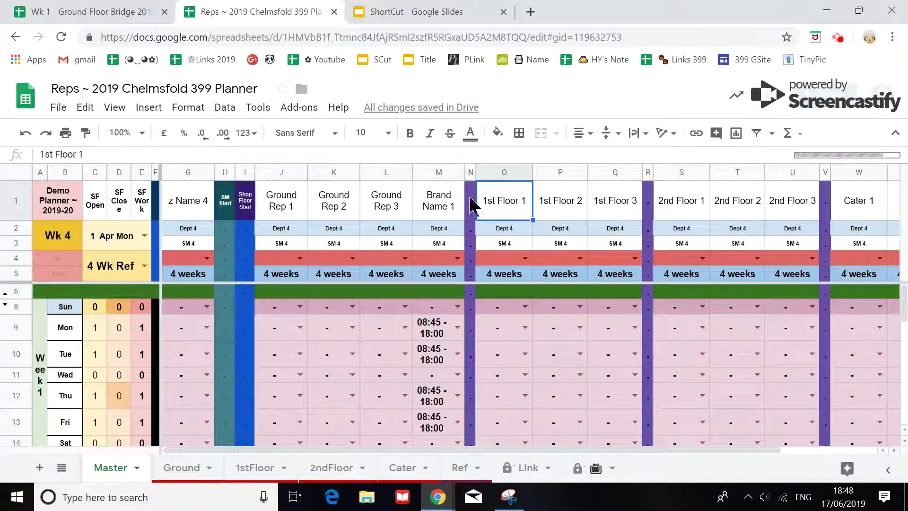
{"action": "left_click", "coordinate": [428, 205]}
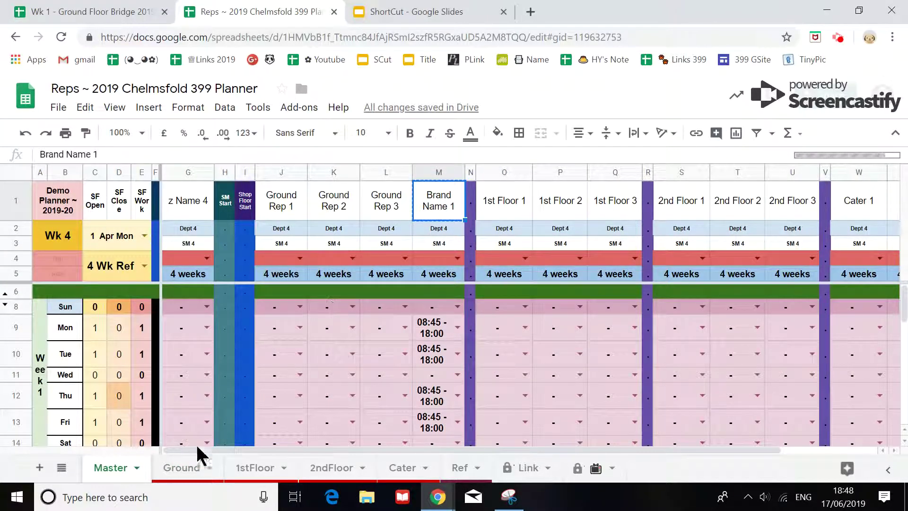
{"action": "left_click", "coordinate": [182, 467]}
{"action": "left_click", "coordinate": [707, 216]}
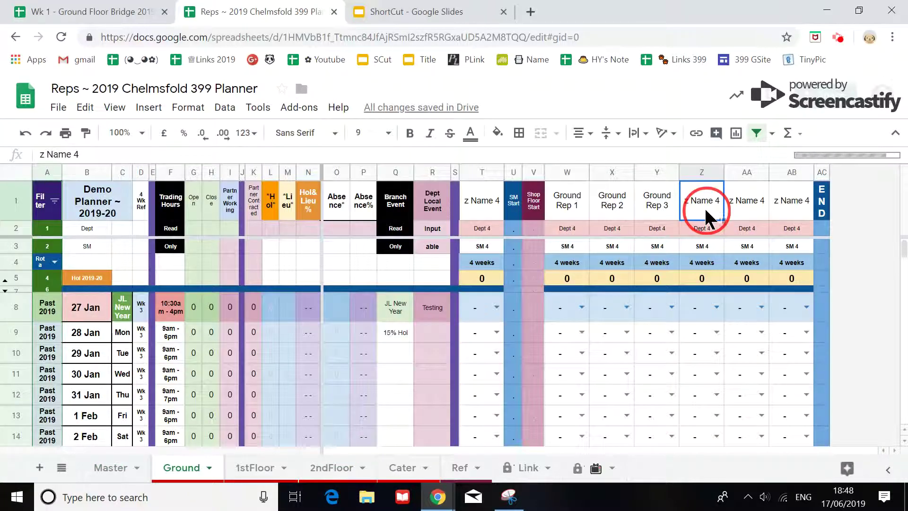
{"action": "type", "text": "Brand Name 1"}
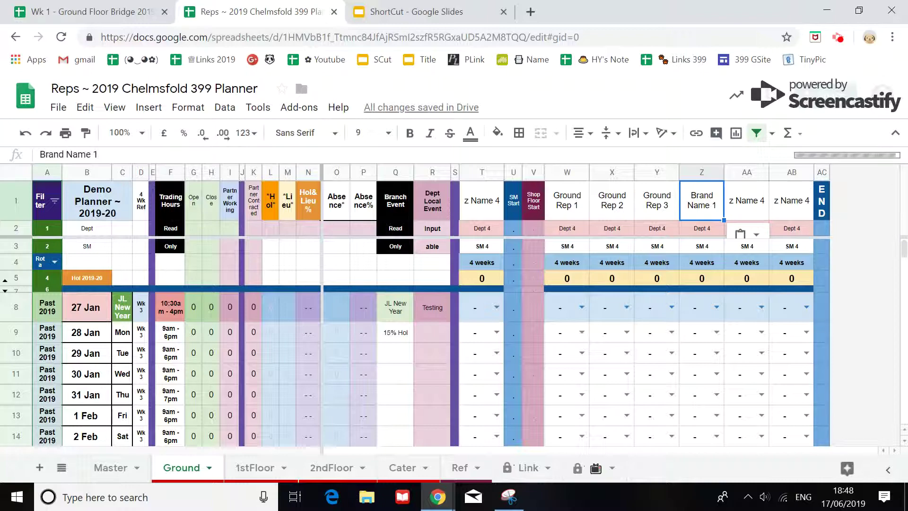
Step: Scroll the Ground sheet to confirm Brand Name 1 shows 08:45 - 18:00 February shifts
{"action": "scroll", "coordinate": [449, 341], "scroll_direction": "down", "scroll_amount": 3}
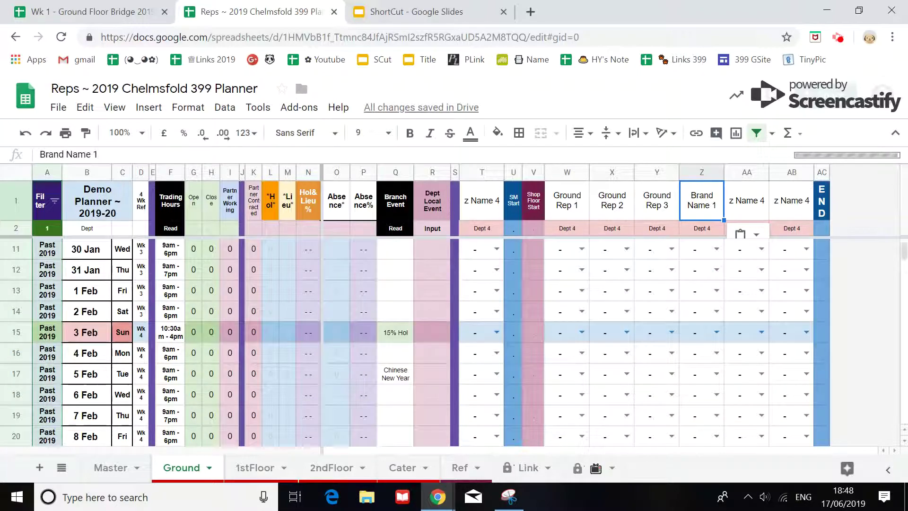
{"action": "scroll", "coordinate": [449, 341], "scroll_direction": "down", "scroll_amount": 1}
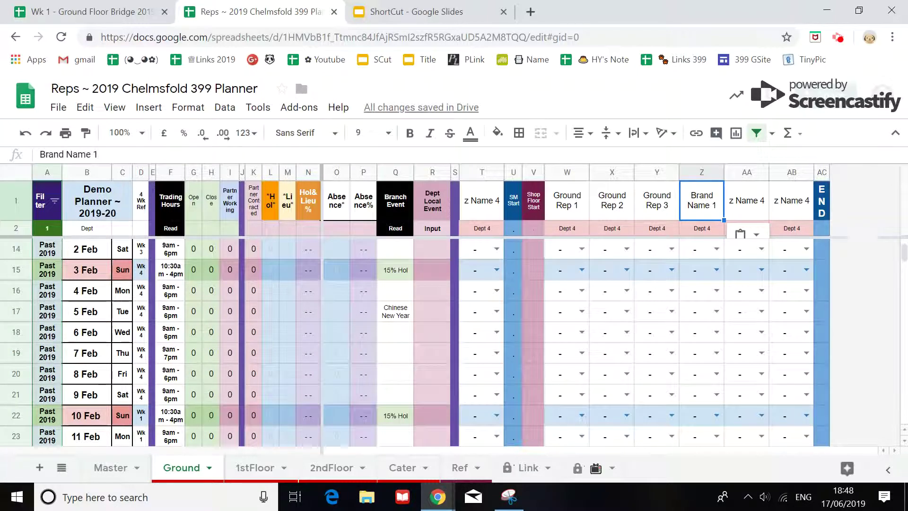
{"action": "scroll", "coordinate": [698, 365], "scroll_direction": "down", "scroll_amount": 1}
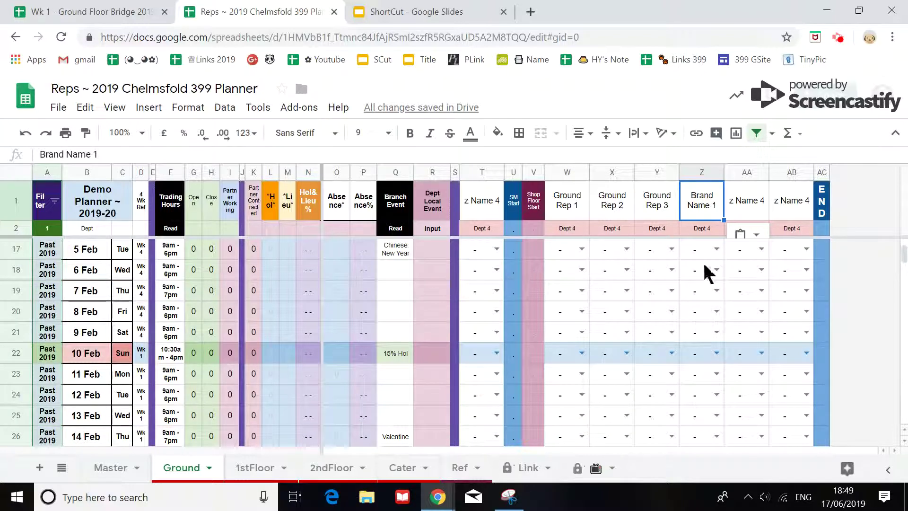
{"action": "scroll", "coordinate": [707, 271], "scroll_direction": "up", "scroll_amount": 1}
{"action": "scroll", "coordinate": [706, 271], "scroll_direction": "up", "scroll_amount": 2}
{"action": "scroll", "coordinate": [707, 270], "scroll_direction": "down", "scroll_amount": 2}
{"action": "scroll", "coordinate": [709, 331], "scroll_direction": "down", "scroll_amount": 1}
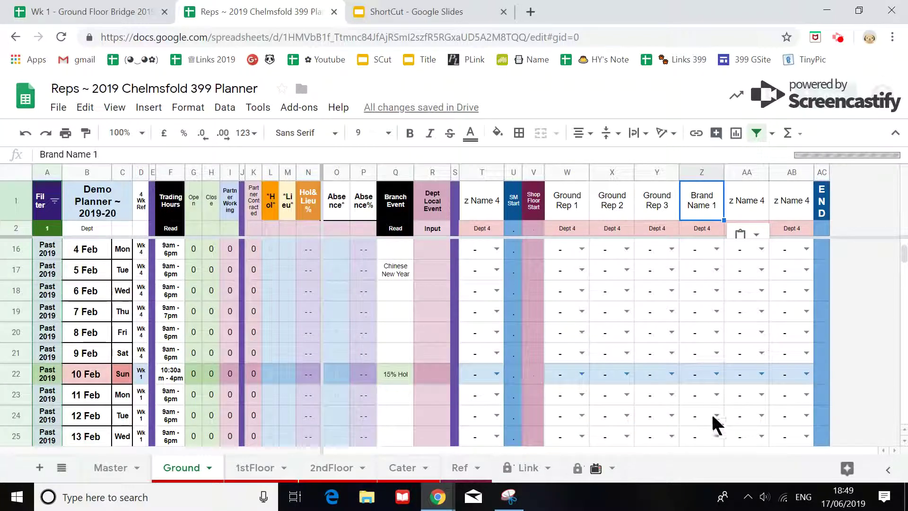
{"action": "scroll", "coordinate": [688, 387], "scroll_direction": "down", "scroll_amount": 2}
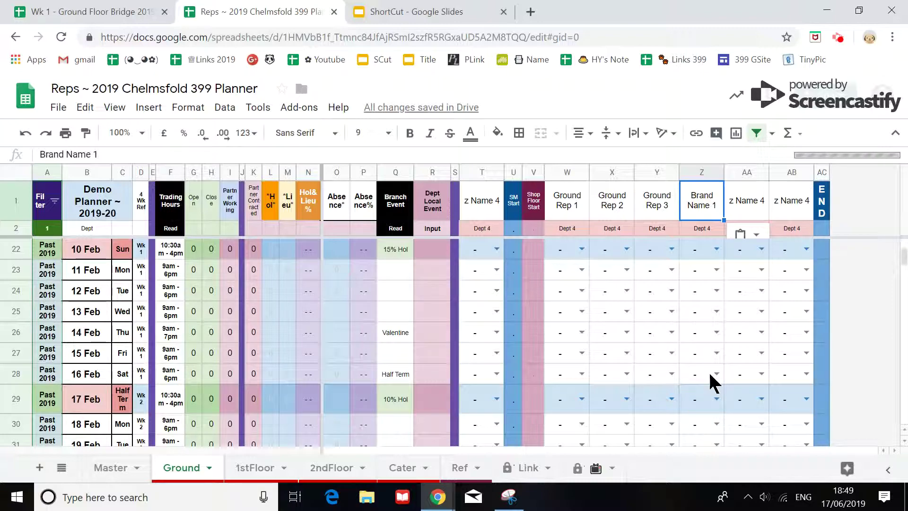
{"action": "scroll", "coordinate": [710, 388], "scroll_direction": "down", "scroll_amount": 1}
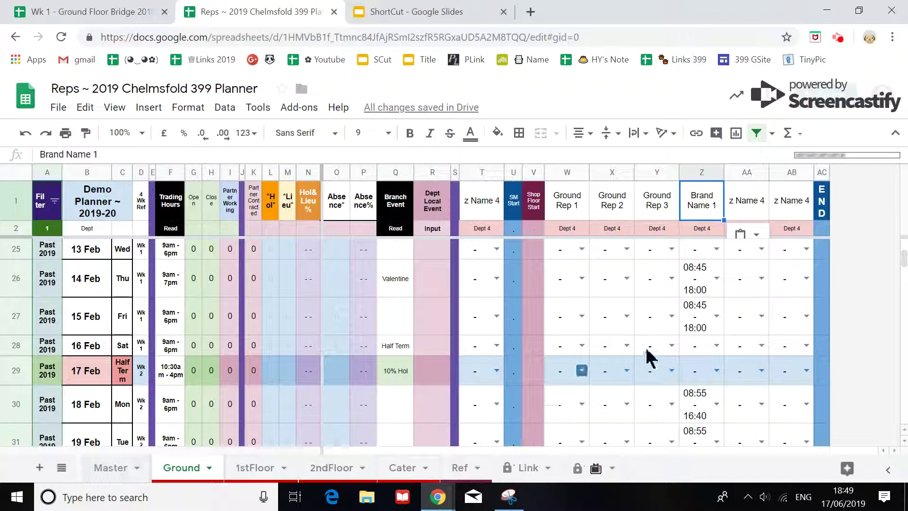
{"action": "scroll", "coordinate": [695, 347], "scroll_direction": "up", "scroll_amount": 2}
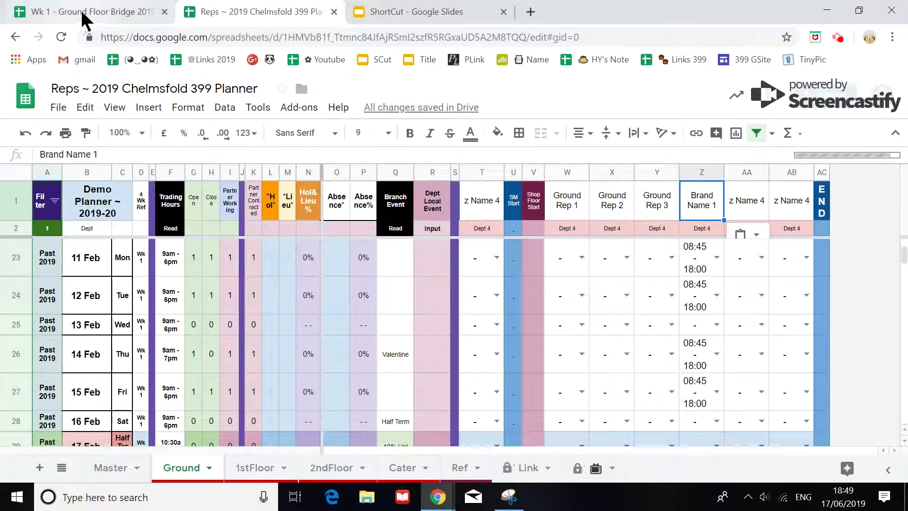
{"action": "left_click", "coordinate": [57, 14]}
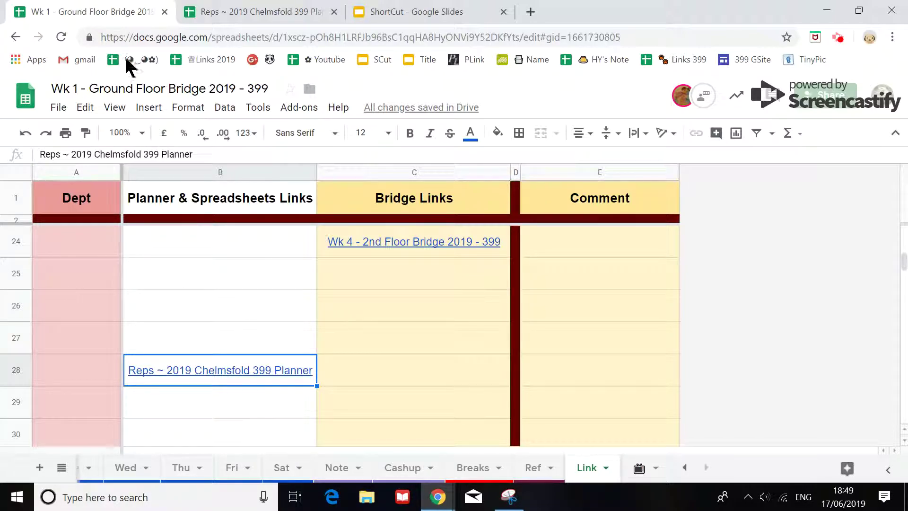
Step: On the Sun sheet, enter 'b' in the first Reps row (B81)
{"action": "left_click", "coordinate": [685, 468]}
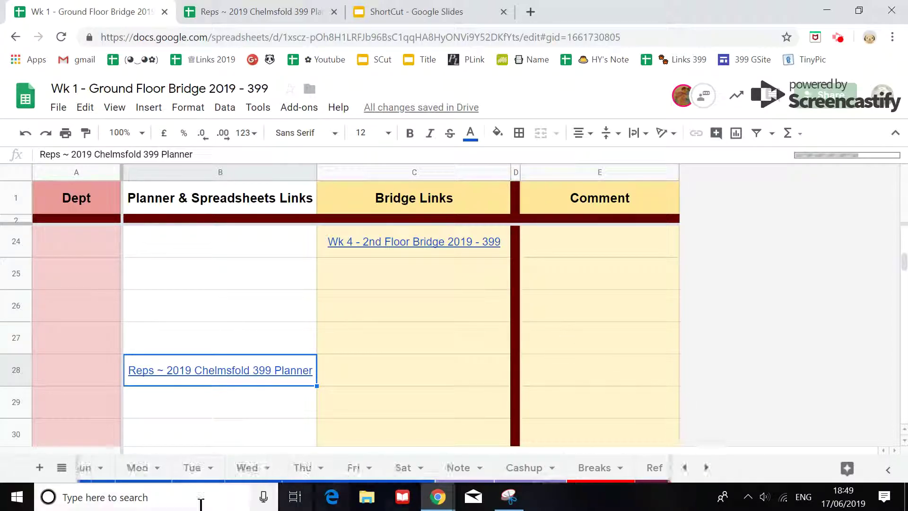
{"action": "left_click", "coordinate": [96, 468]}
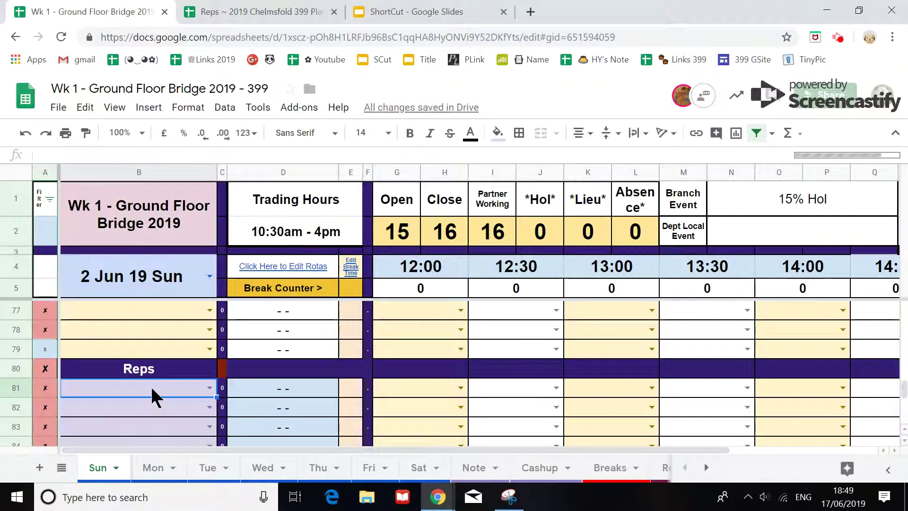
{"action": "type", "text": "b"}
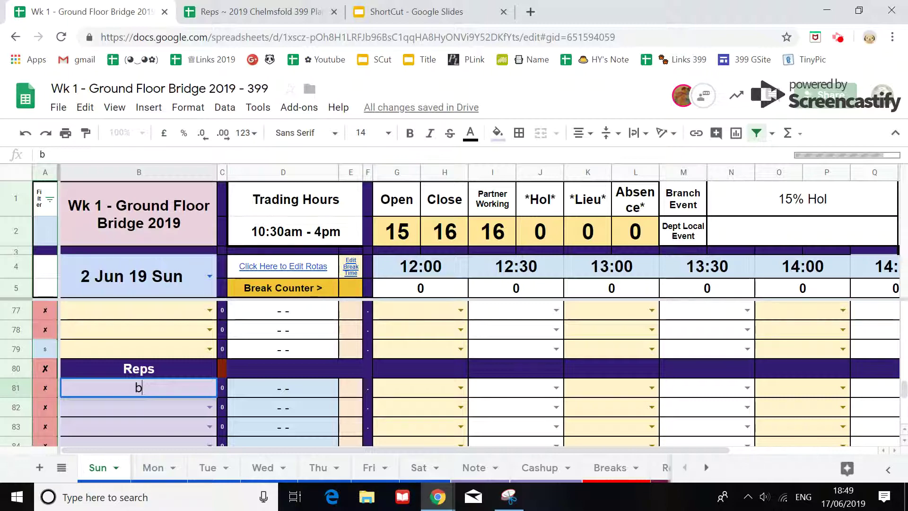
{"action": "left_click", "coordinate": [158, 409]}
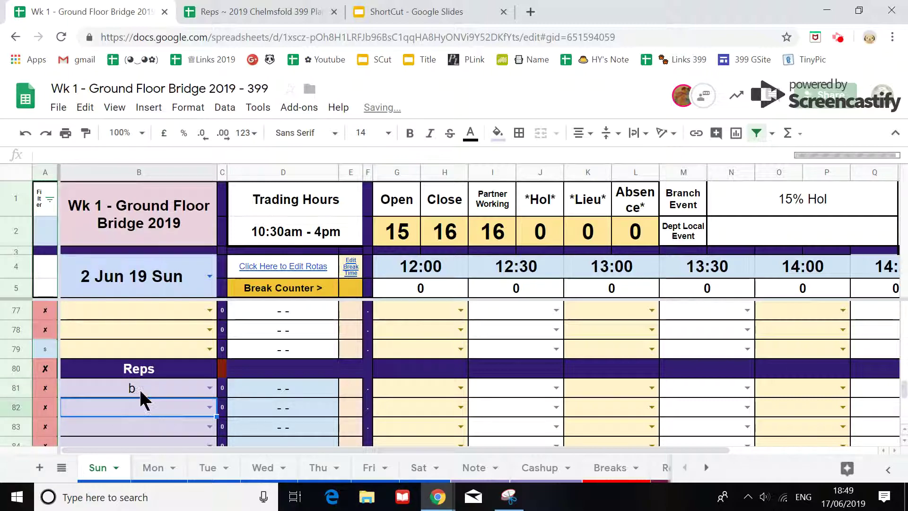
{"action": "left_click", "coordinate": [139, 388]}
{"action": "double_click", "coordinate": [139, 389]}
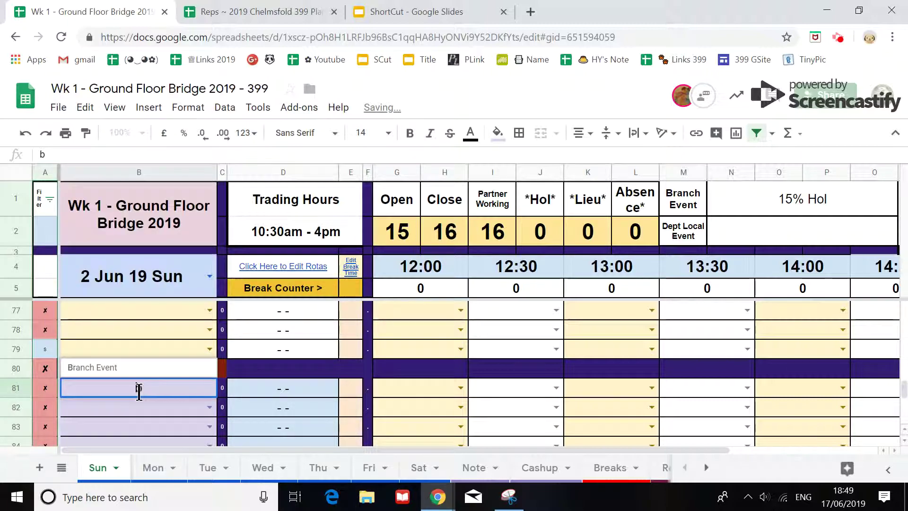
{"action": "key", "text": "Return"}
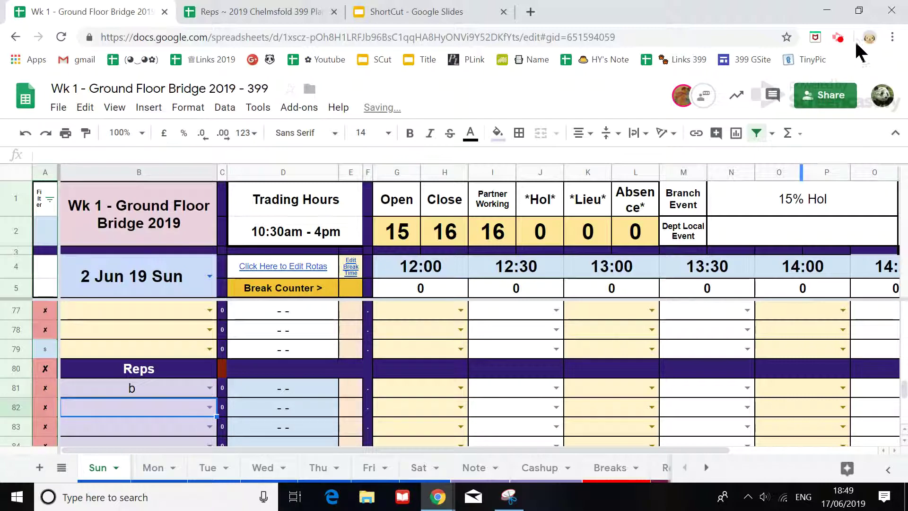
{"action": "left_click", "coordinate": [145, 391]}
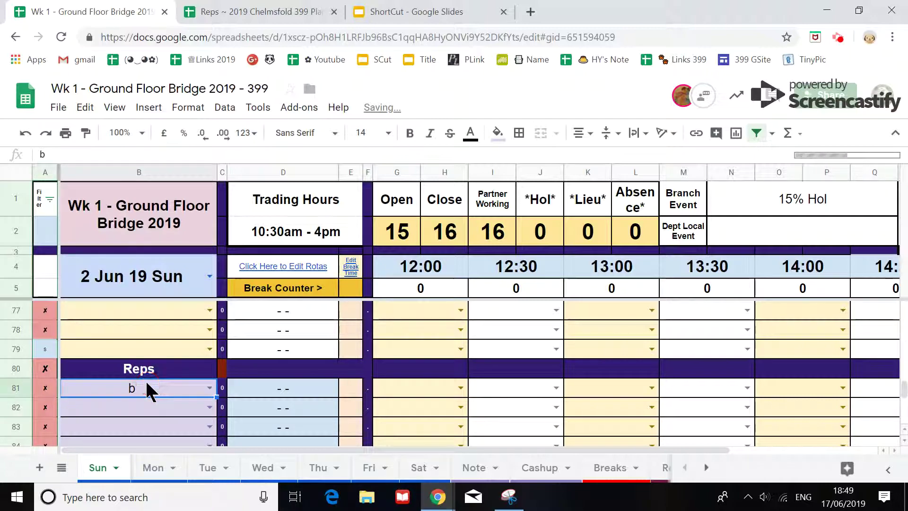
{"action": "double_click", "coordinate": [145, 396]}
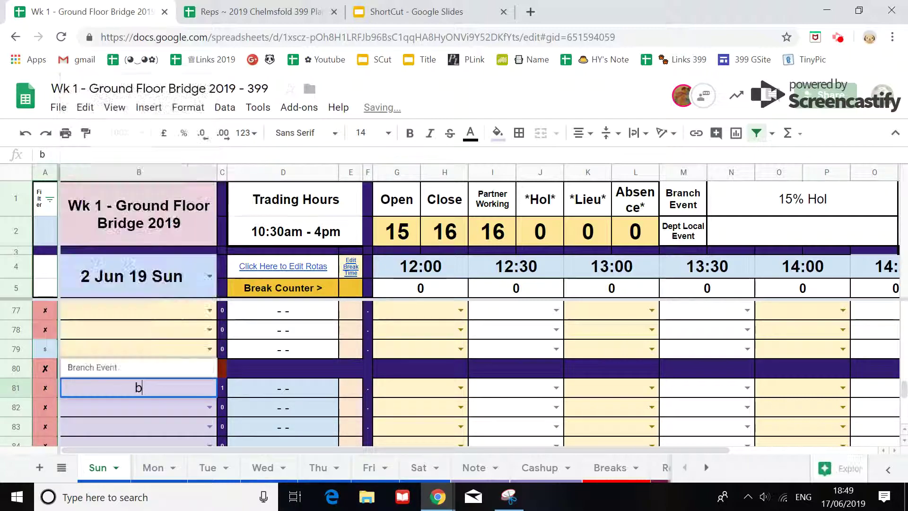
{"action": "left_click", "coordinate": [141, 410]}
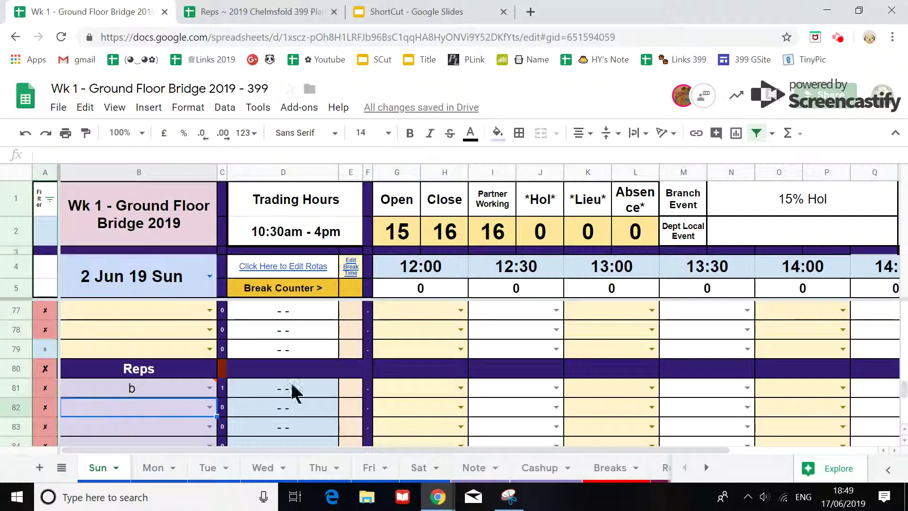
{"action": "left_click", "coordinate": [838, 39]}
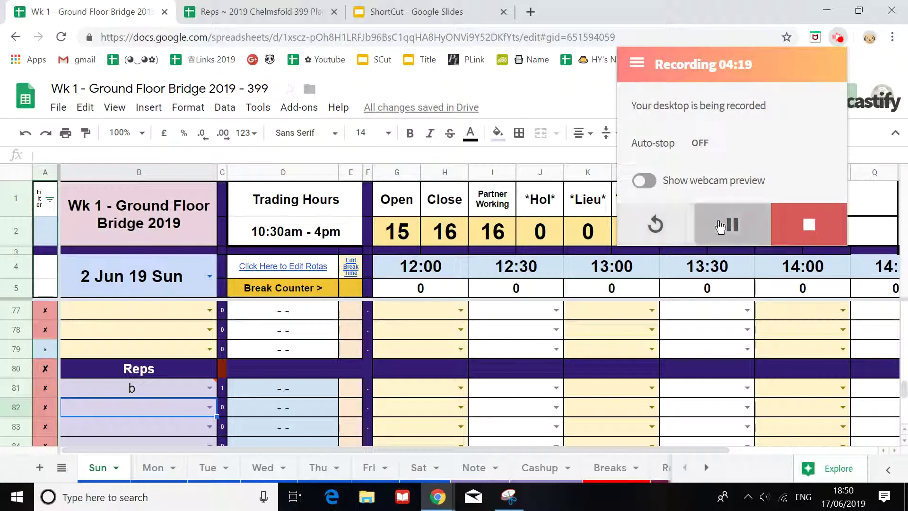
{"action": "left_click", "coordinate": [145, 386]}
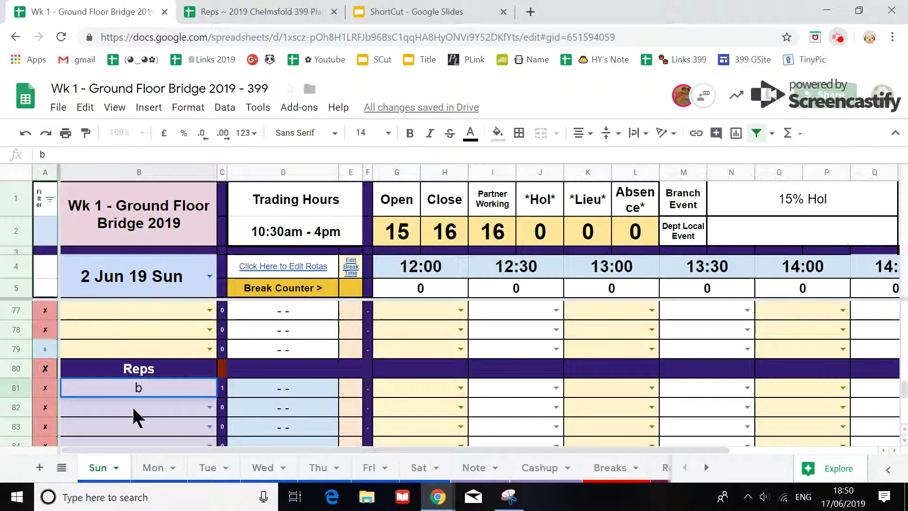
Step: Complete Sun's first Reps cell to Brand Name 1 via autocomplete and copy it
{"action": "key", "text": "Escape"}
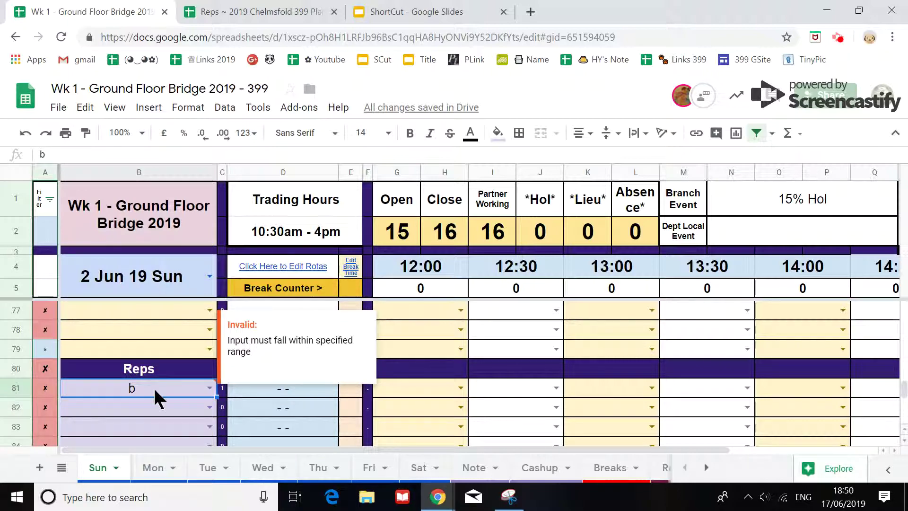
{"action": "double_click", "coordinate": [156, 398]}
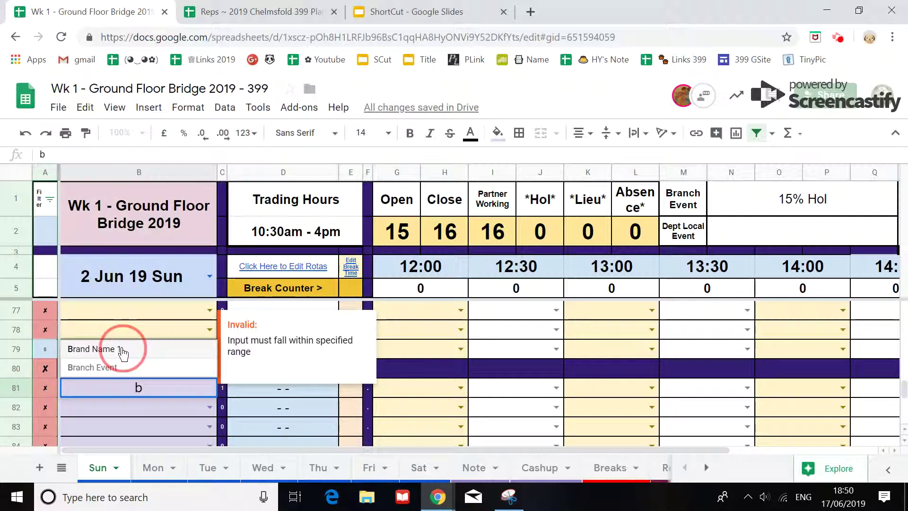
{"action": "left_click", "coordinate": [123, 352]}
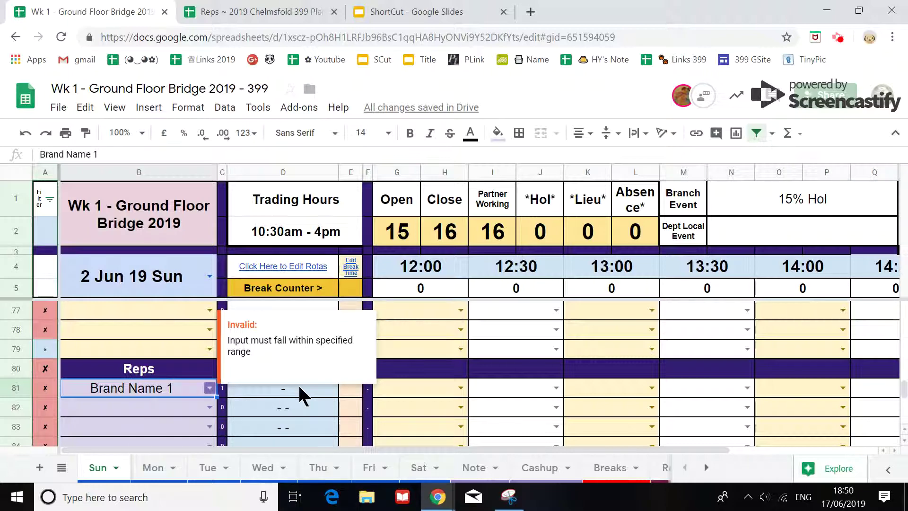
{"action": "key", "text": "ctrl+c"}
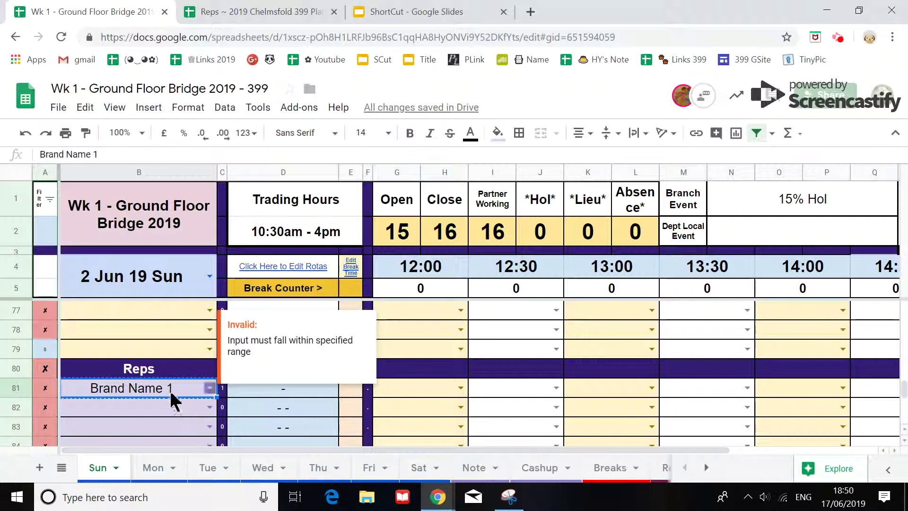
Step: Paste Brand Name 1 into the first Reps row on the Mon sheet
{"action": "left_click", "coordinate": [153, 468]}
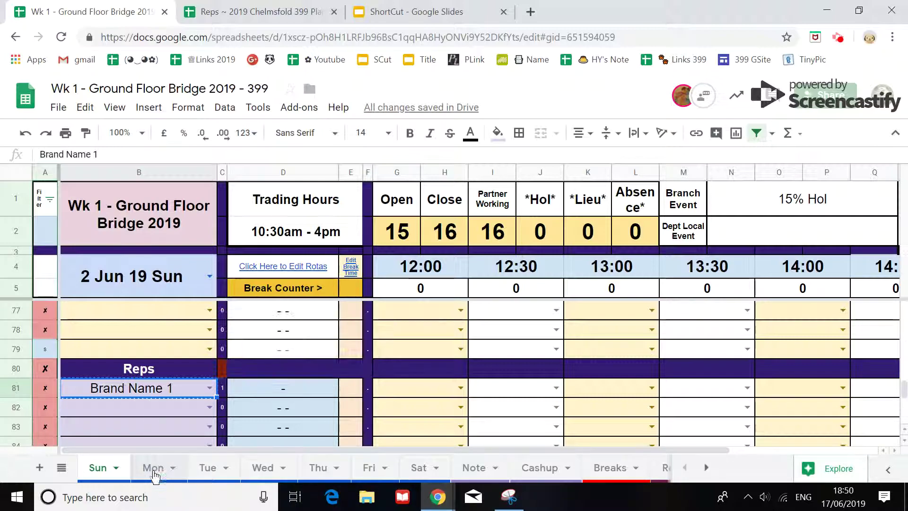
{"action": "scroll", "coordinate": [140, 415], "scroll_direction": "down", "scroll_amount": 3}
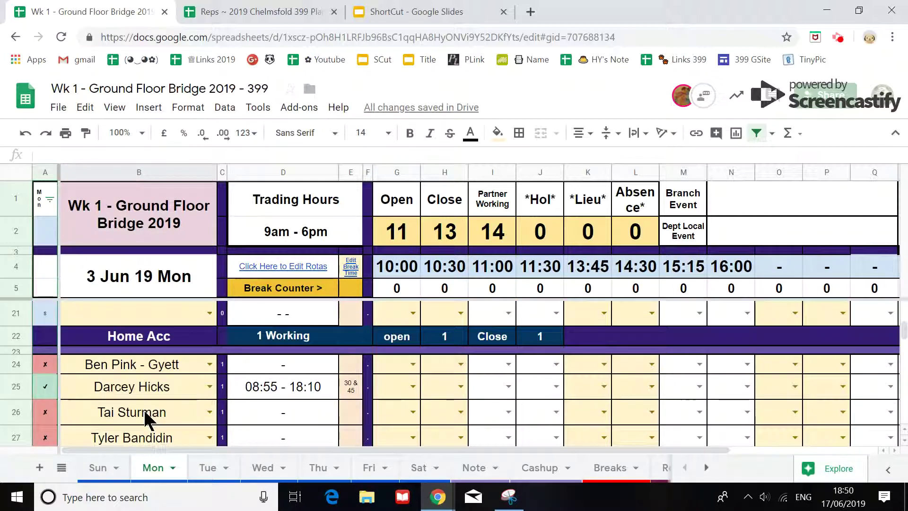
{"action": "scroll", "coordinate": [142, 417], "scroll_direction": "down", "scroll_amount": 3}
{"action": "scroll", "coordinate": [147, 417], "scroll_direction": "down", "scroll_amount": 5}
{"action": "scroll", "coordinate": [147, 417], "scroll_direction": "down", "scroll_amount": 3}
{"action": "scroll", "coordinate": [151, 414], "scroll_direction": "down", "scroll_amount": 3}
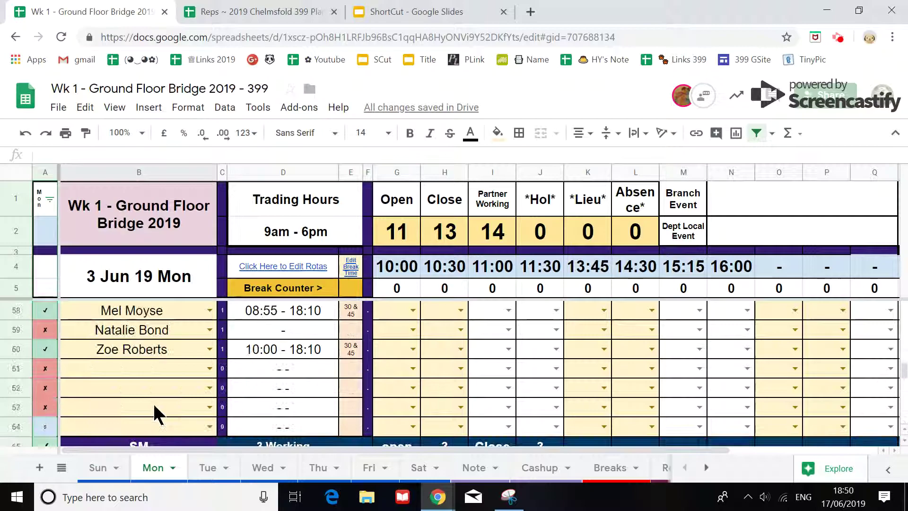
{"action": "scroll", "coordinate": [154, 411], "scroll_direction": "down", "scroll_amount": 3}
{"action": "scroll", "coordinate": [155, 412], "scroll_direction": "down", "scroll_amount": 3}
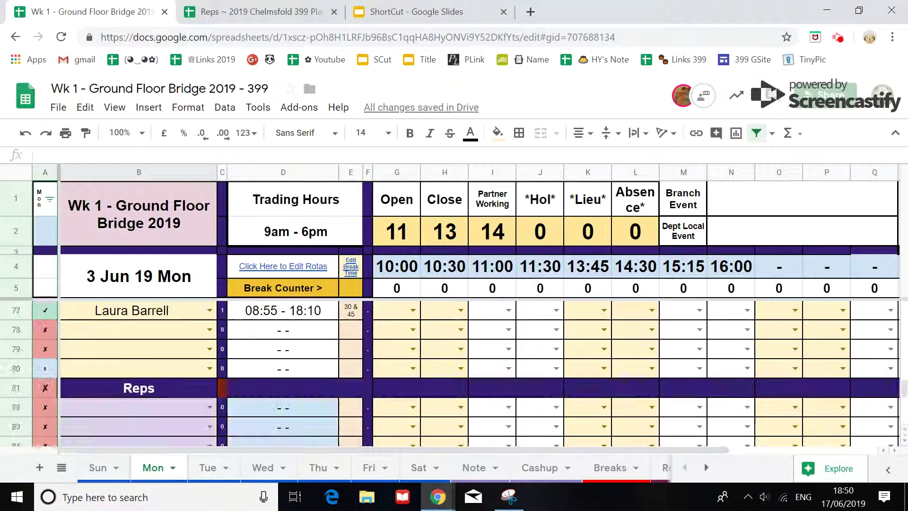
{"action": "left_click", "coordinate": [139, 405]}
{"action": "key", "text": "ctrl+v"}
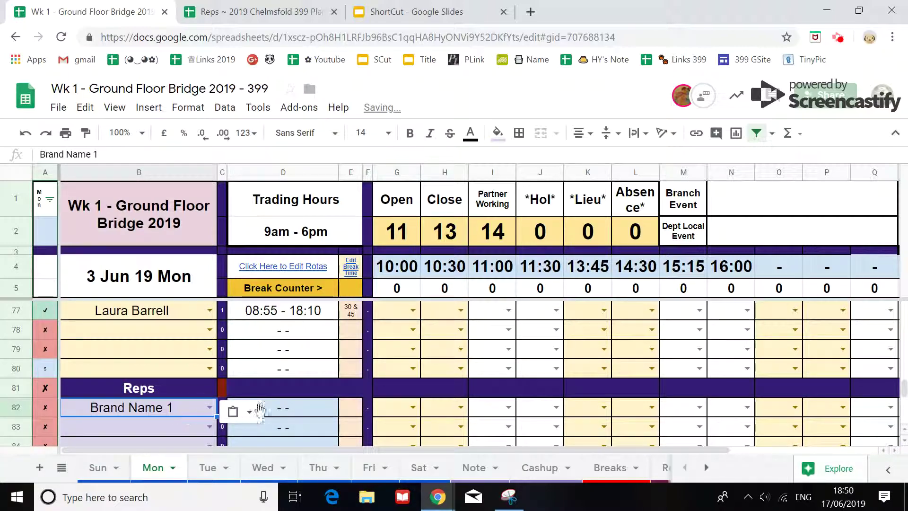
{"action": "scroll", "coordinate": [274, 405], "scroll_direction": "down", "scroll_amount": 1}
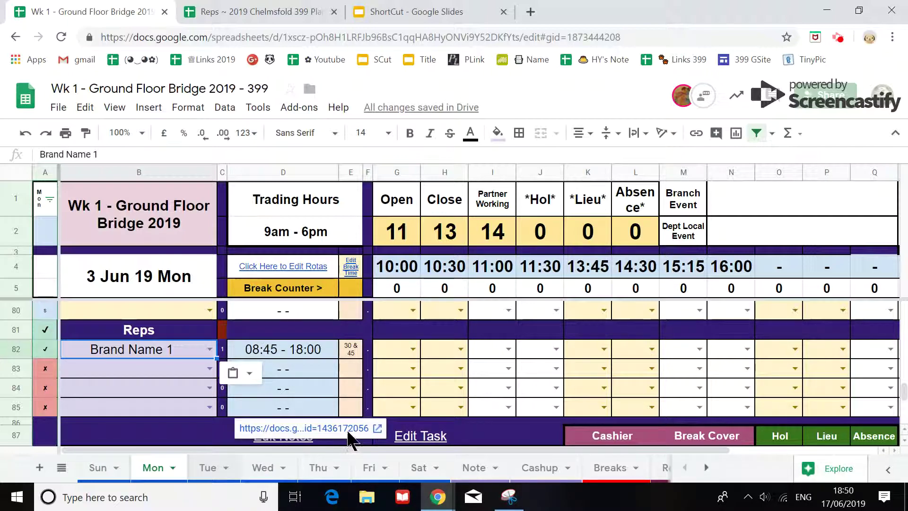
Step: Paste Brand Name 1 into the Tue sheet's first Reps row, located by searching 'reps'
{"action": "key", "text": "ctrl+shift+Page_Down"}
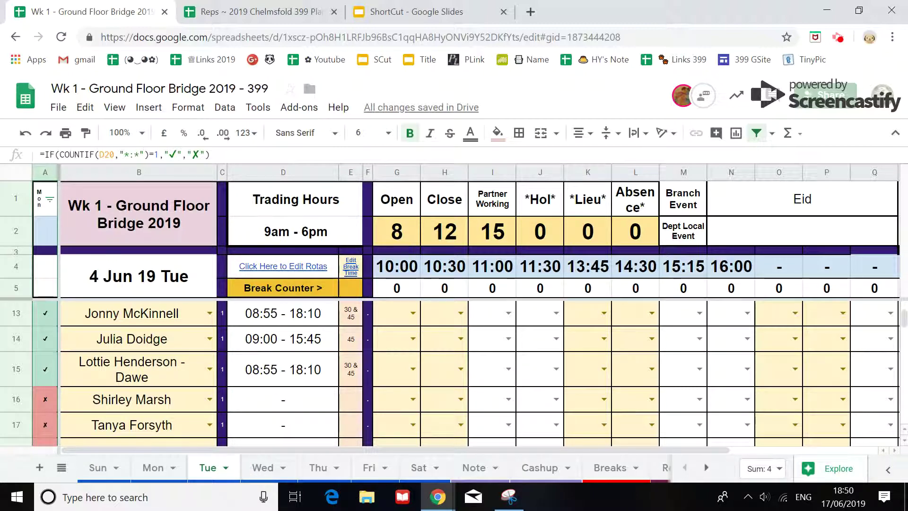
{"action": "key", "text": "ctrl+f"}
{"action": "type", "text": "rep"}
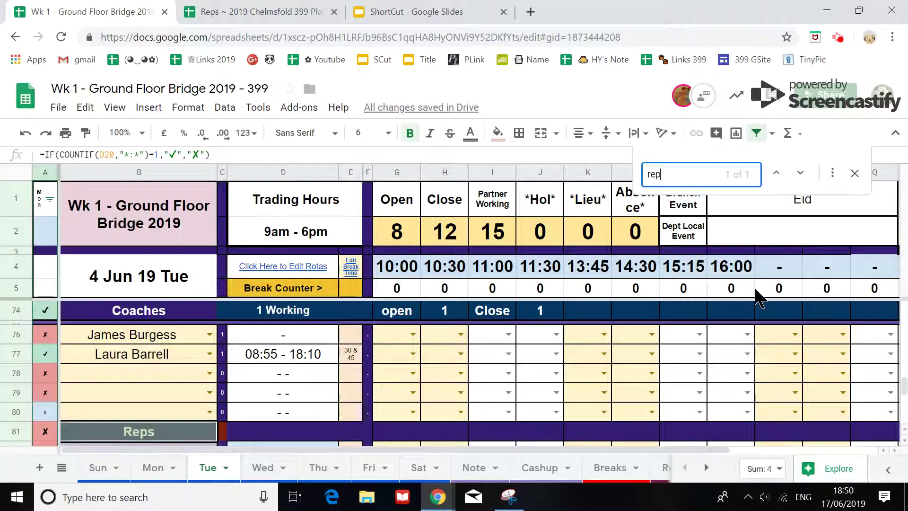
{"action": "type", "text": "s"}
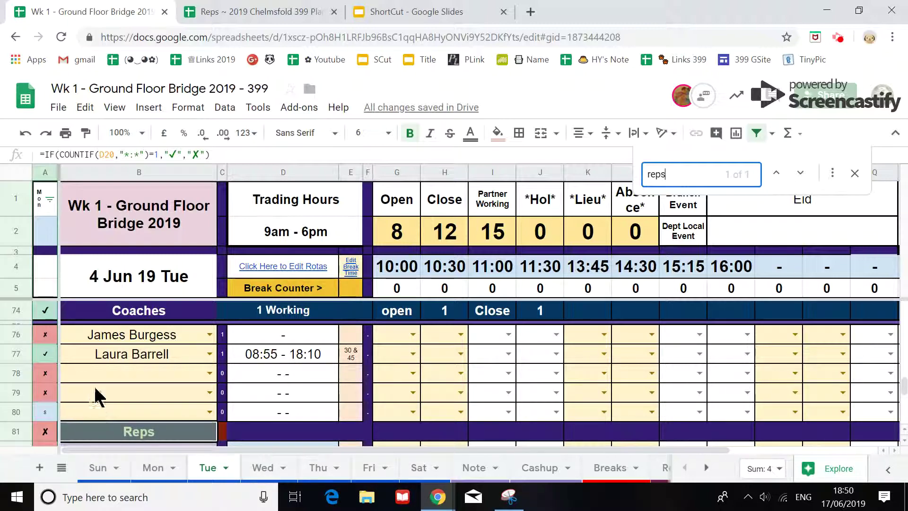
{"action": "scroll", "coordinate": [95, 393], "scroll_direction": "down", "scroll_amount": 1}
{"action": "left_click", "coordinate": [136, 390]}
{"action": "key", "text": "ctrl+v"}
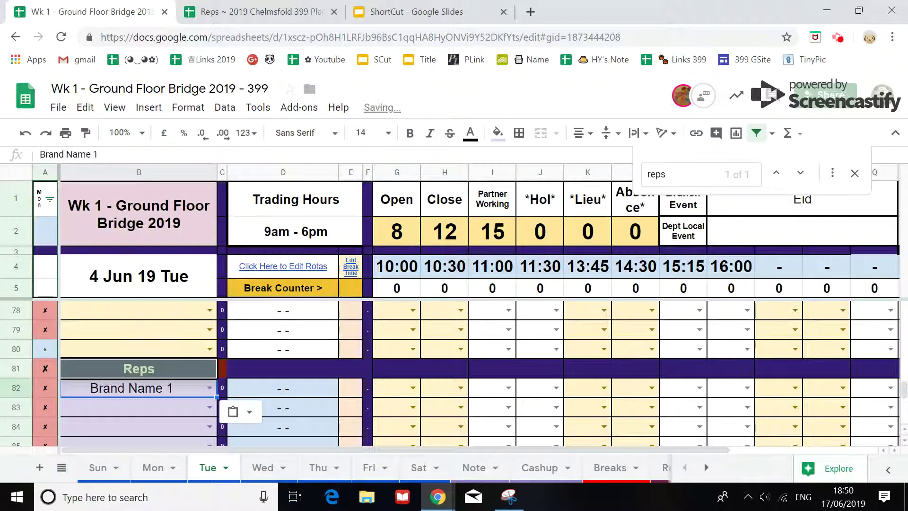
{"action": "left_click", "coordinate": [262, 469]}
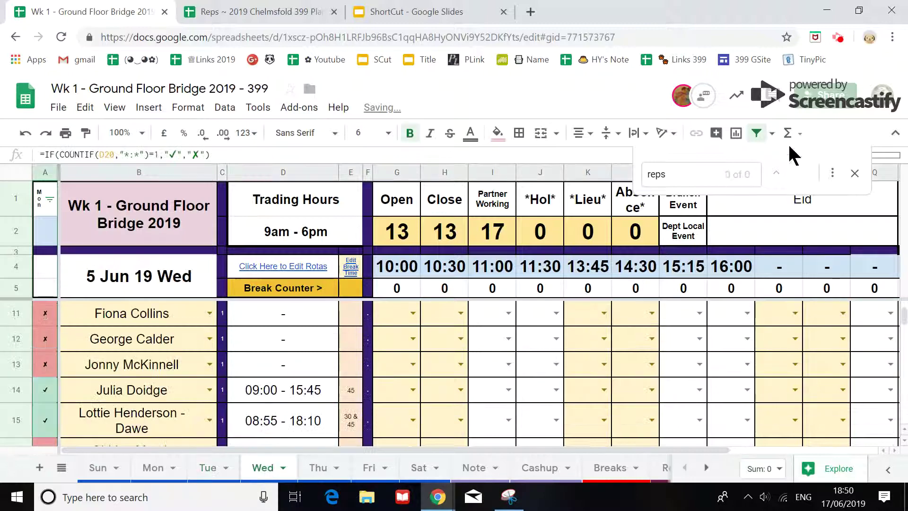
Step: Paste Brand Name 1 into the first row under Reps on the Wed tab
{"action": "left_click", "coordinate": [804, 174]}
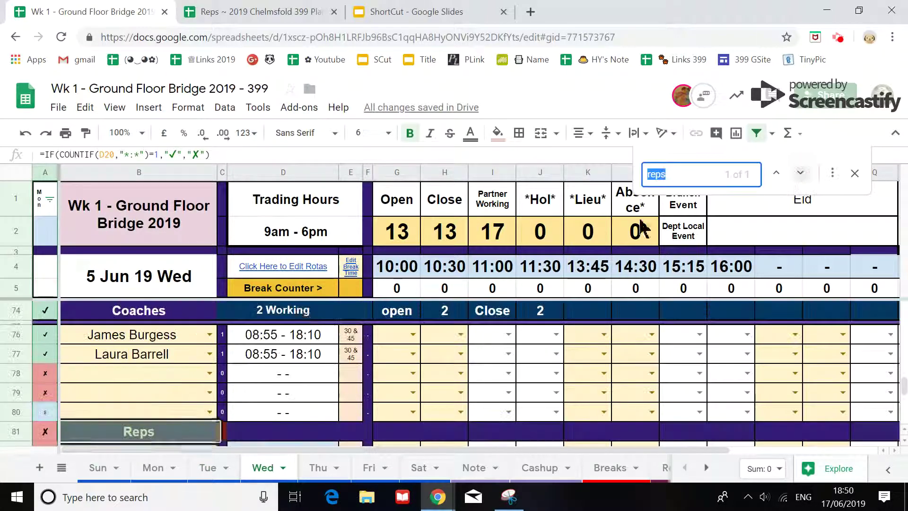
{"action": "scroll", "coordinate": [185, 351], "scroll_direction": "down", "scroll_amount": 1}
{"action": "left_click", "coordinate": [152, 388]}
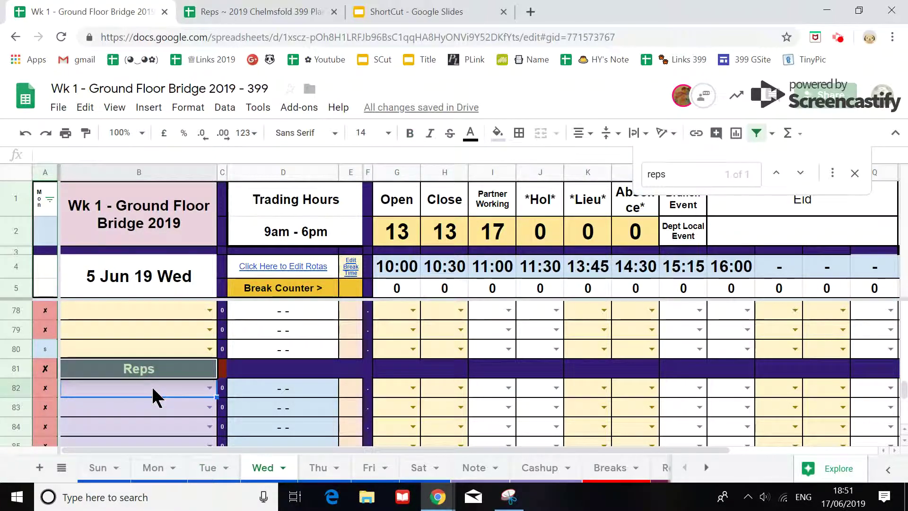
{"action": "key", "text": "ctrl+v"}
{"action": "left_click", "coordinate": [800, 173]}
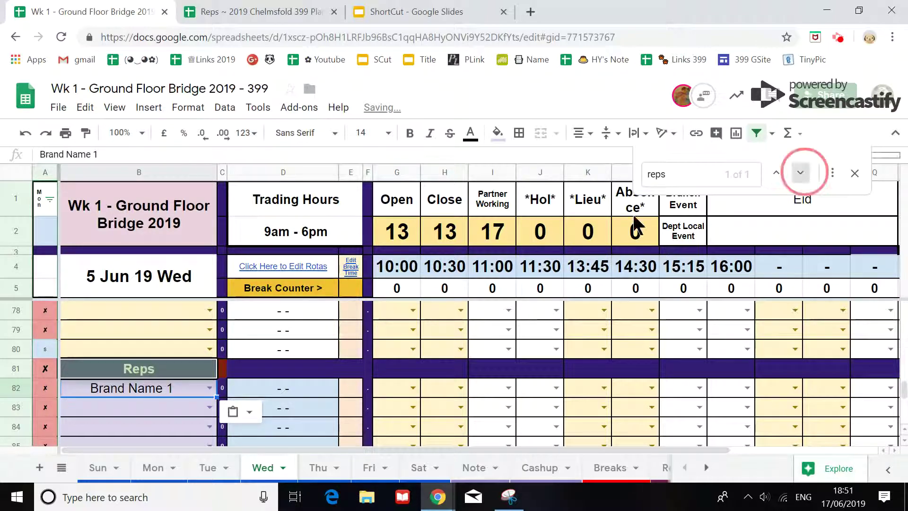
{"action": "scroll", "coordinate": [194, 312], "scroll_direction": "down", "scroll_amount": 3}
{"action": "scroll", "coordinate": [284, 419], "scroll_direction": "up", "scroll_amount": 1}
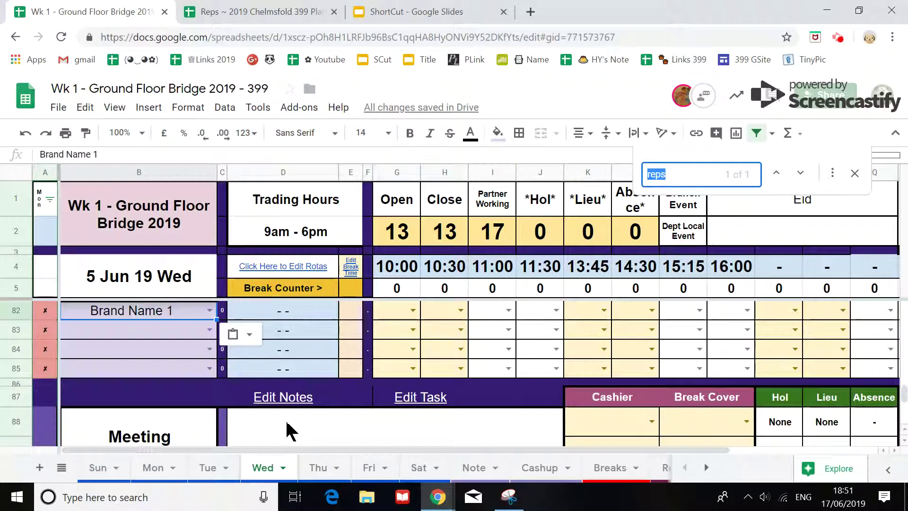
{"action": "scroll", "coordinate": [287, 418], "scroll_direction": "up", "scroll_amount": 2}
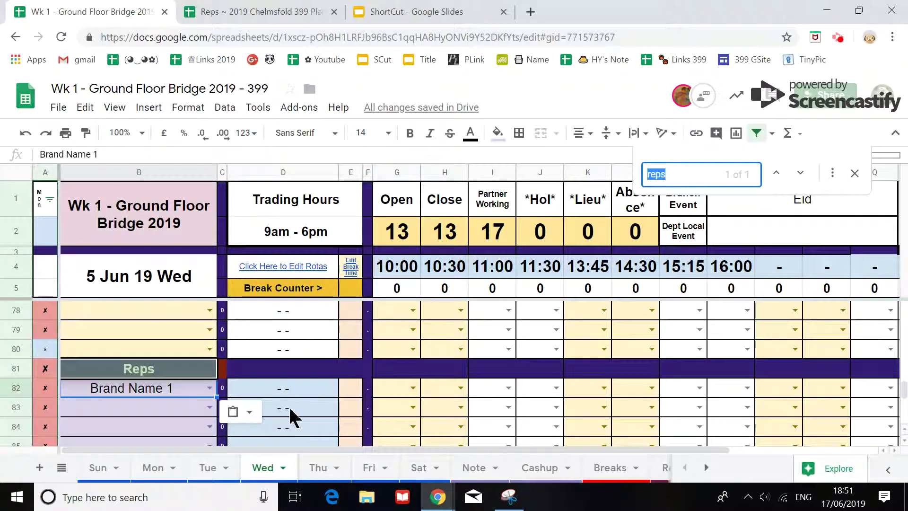
Step: Paste Brand Name 1 into the first Reps row on the Thu tab
{"action": "left_click", "coordinate": [315, 466]}
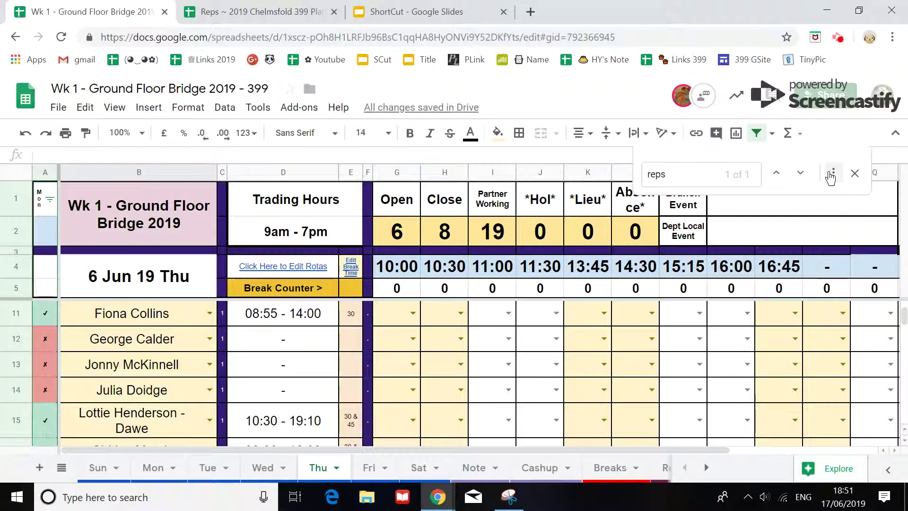
{"action": "left_click", "coordinate": [800, 173]}
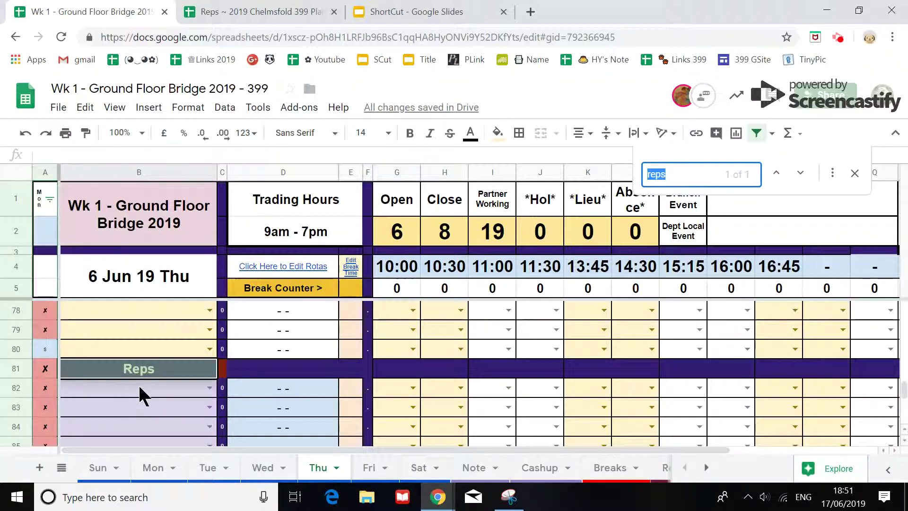
{"action": "left_click", "coordinate": [139, 387]}
{"action": "key", "text": "ctrl+v"}
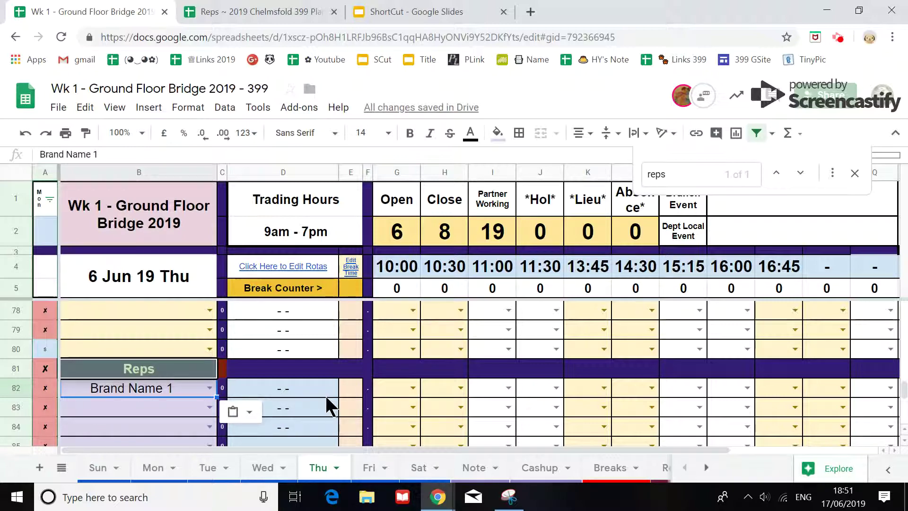
Step: Paste Brand Name 1 into B82, the Fri tab's first rep slot
{"action": "left_click", "coordinate": [370, 468]}
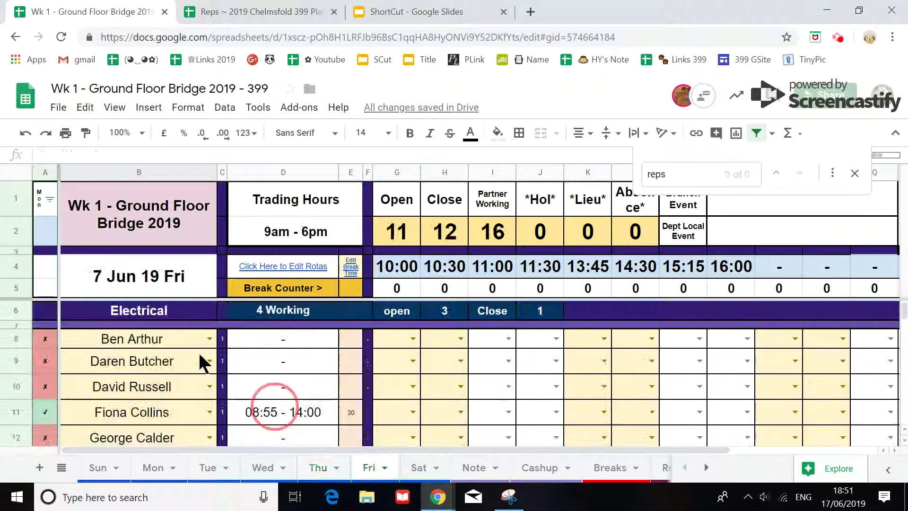
{"action": "left_click", "coordinate": [801, 174]}
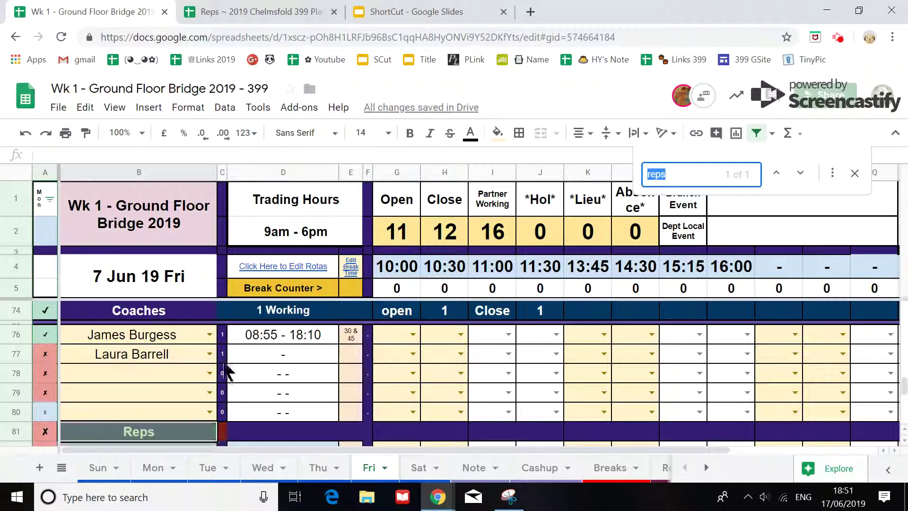
{"action": "scroll", "coordinate": [227, 372], "scroll_direction": "down", "scroll_amount": 5}
{"action": "scroll", "coordinate": [150, 350], "scroll_direction": "up", "scroll_amount": 2}
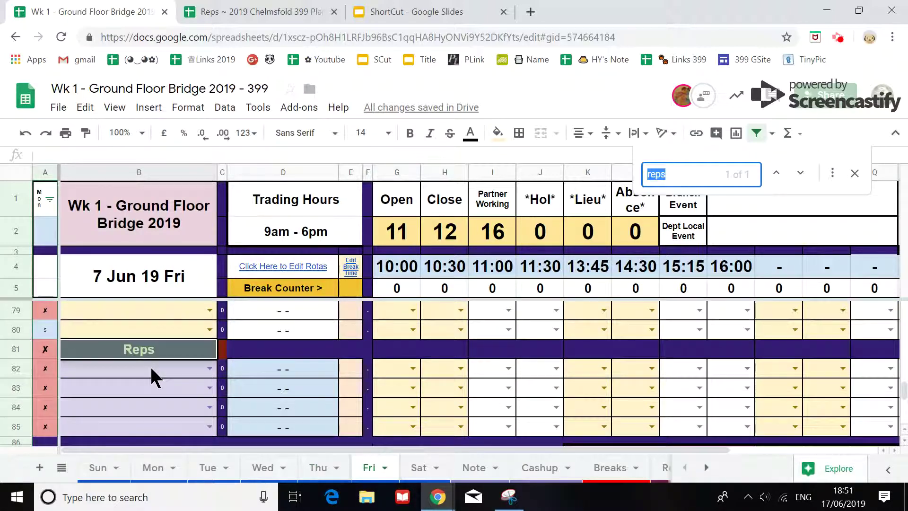
{"action": "left_click", "coordinate": [151, 372]}
{"action": "key", "text": "ctrl+v"}
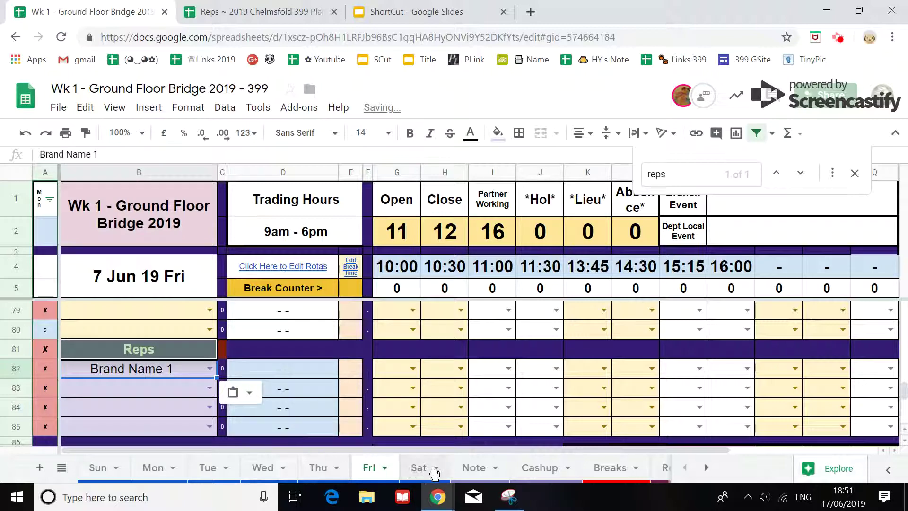
{"action": "left_click", "coordinate": [801, 173]}
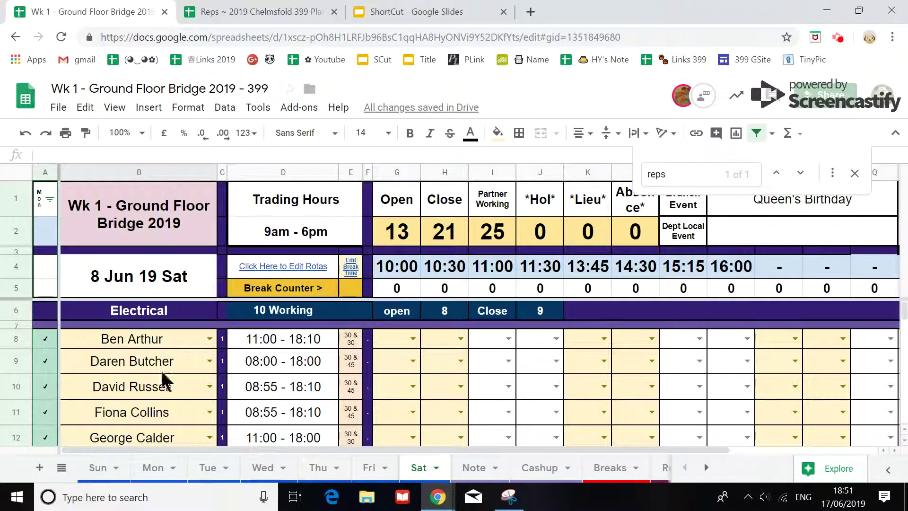
Step: Paste Brand Name 1 into Sat's B82, then select the empty rep rows 83–85
{"action": "scroll", "coordinate": [163, 379], "scroll_direction": "down", "scroll_amount": 2}
{"action": "scroll", "coordinate": [163, 374], "scroll_direction": "down", "scroll_amount": 5}
{"action": "scroll", "coordinate": [165, 384], "scroll_direction": "down", "scroll_amount": 3}
{"action": "scroll", "coordinate": [168, 388], "scroll_direction": "down", "scroll_amount": 3}
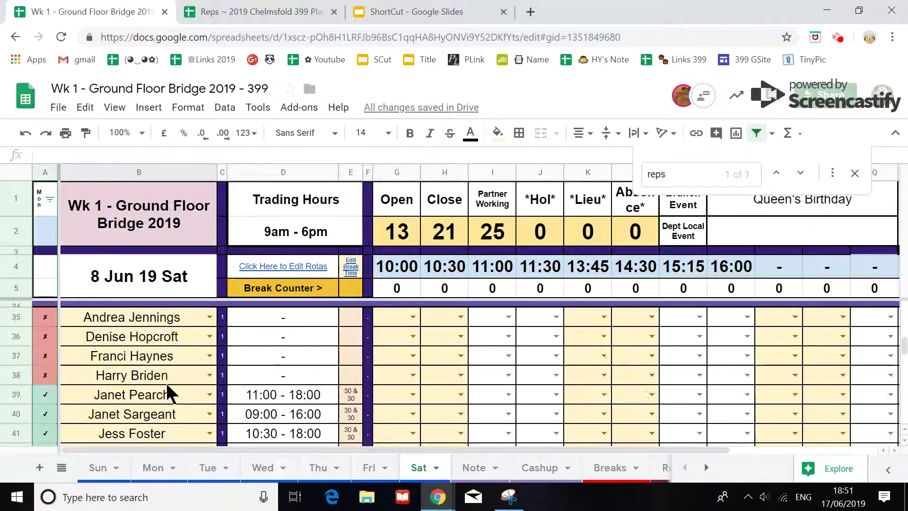
{"action": "scroll", "coordinate": [168, 393], "scroll_direction": "down", "scroll_amount": 5}
{"action": "scroll", "coordinate": [168, 392], "scroll_direction": "down", "scroll_amount": 5}
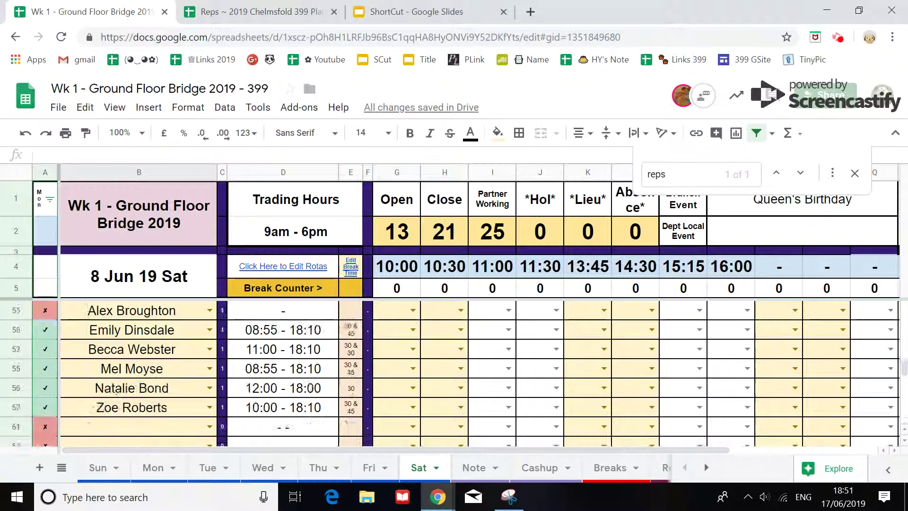
{"action": "left_click", "coordinate": [800, 174]}
{"action": "scroll", "coordinate": [228, 375], "scroll_direction": "down", "scroll_amount": 2}
{"action": "left_click", "coordinate": [147, 389]}
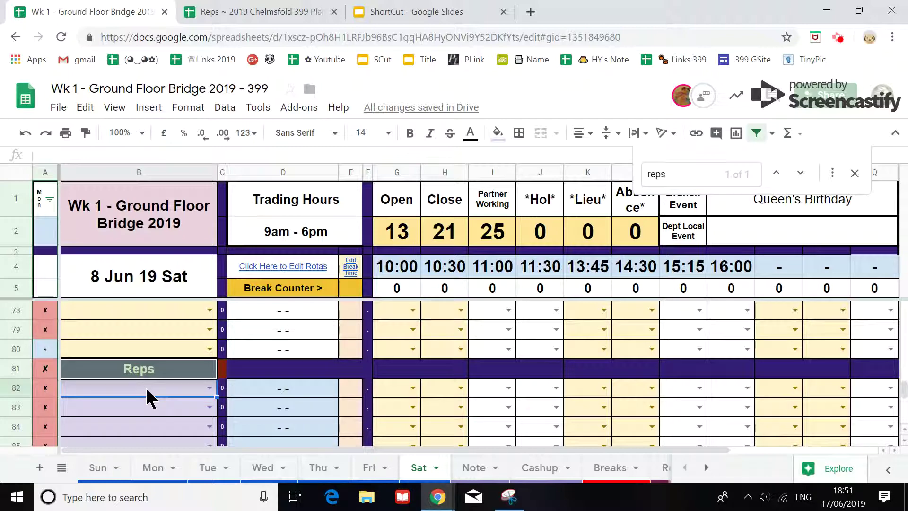
{"action": "type", "text": "Brand Name 1"}
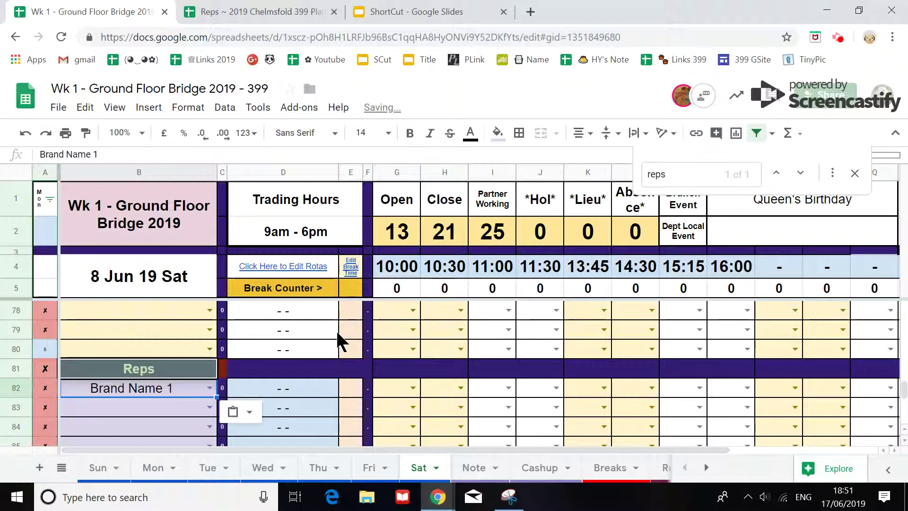
{"action": "scroll", "coordinate": [312, 341], "scroll_direction": "down", "scroll_amount": 2}
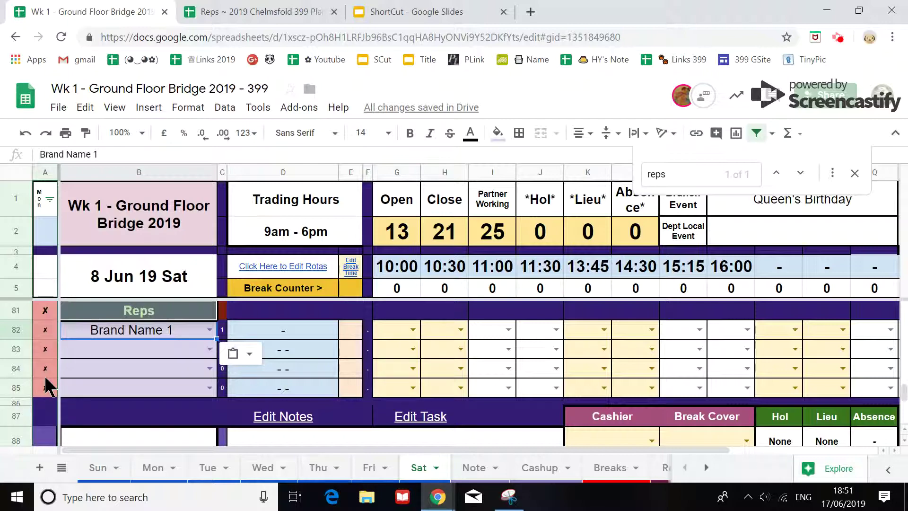
{"action": "left_click_drag", "start_coordinate": [14, 351], "coordinate": [17, 381]}
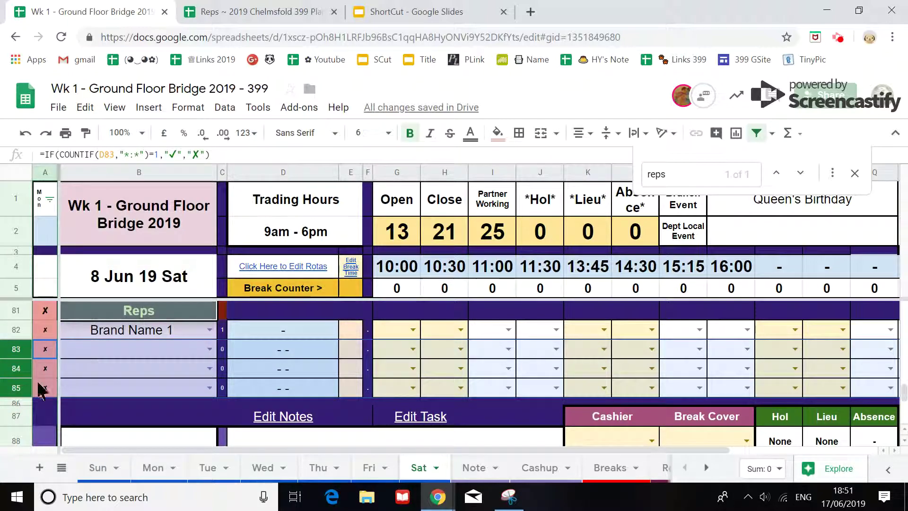
Step: Insert three rows above row 83 and paste in the rep-row layout copied from rows 86–88
{"action": "left_click", "coordinate": [17, 371]}
{"action": "left_click", "coordinate": [97, 175]}
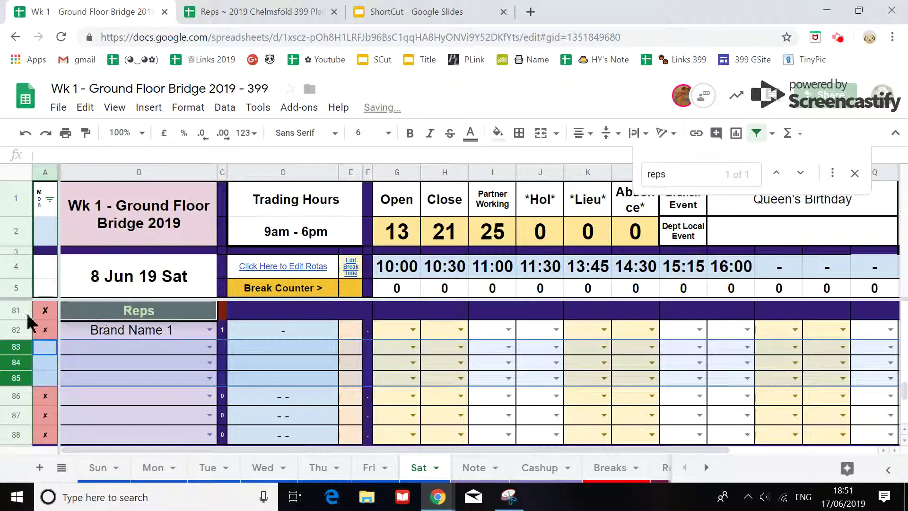
{"action": "left_click_drag", "start_coordinate": [17, 399], "coordinate": [17, 432]}
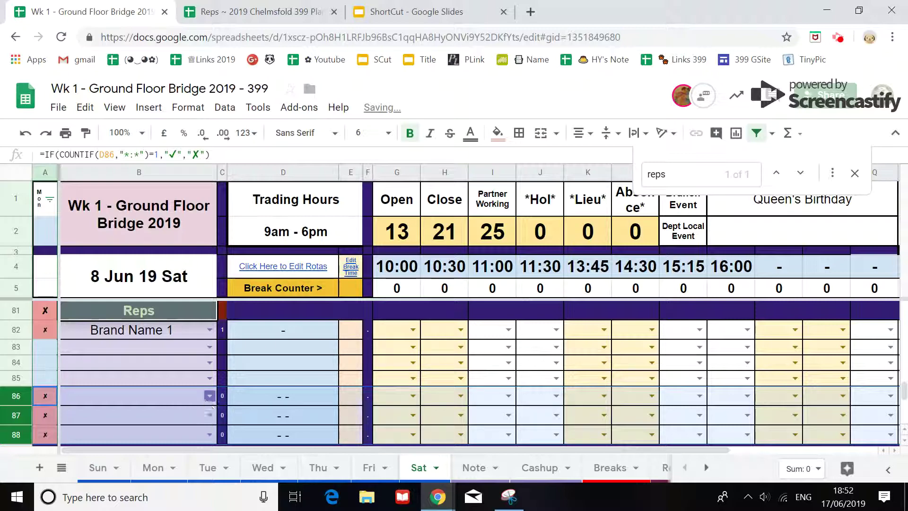
{"action": "key", "text": "ctrl+c"}
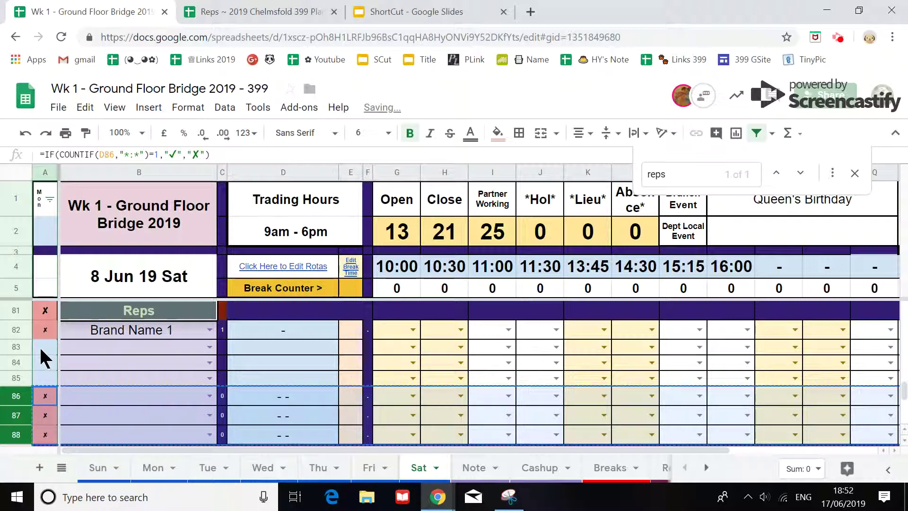
{"action": "left_click", "coordinate": [45, 347]}
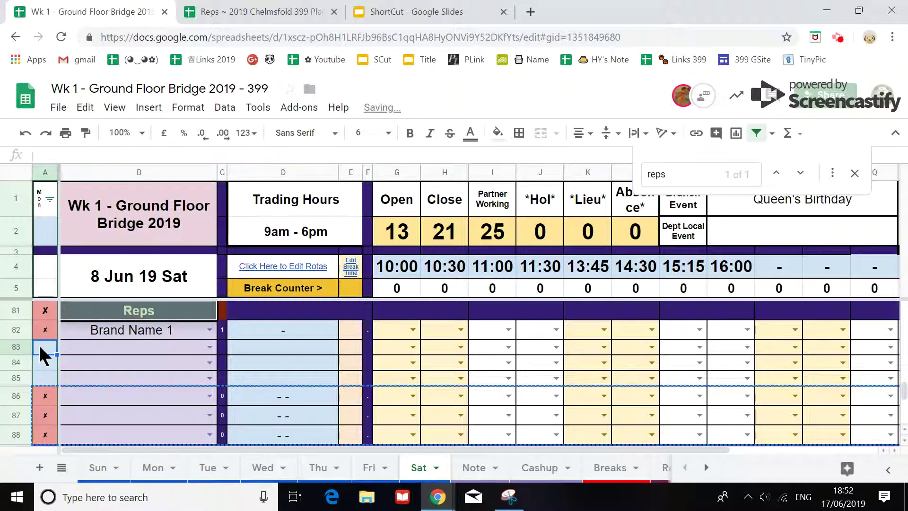
{"action": "key", "text": "ctrl+v"}
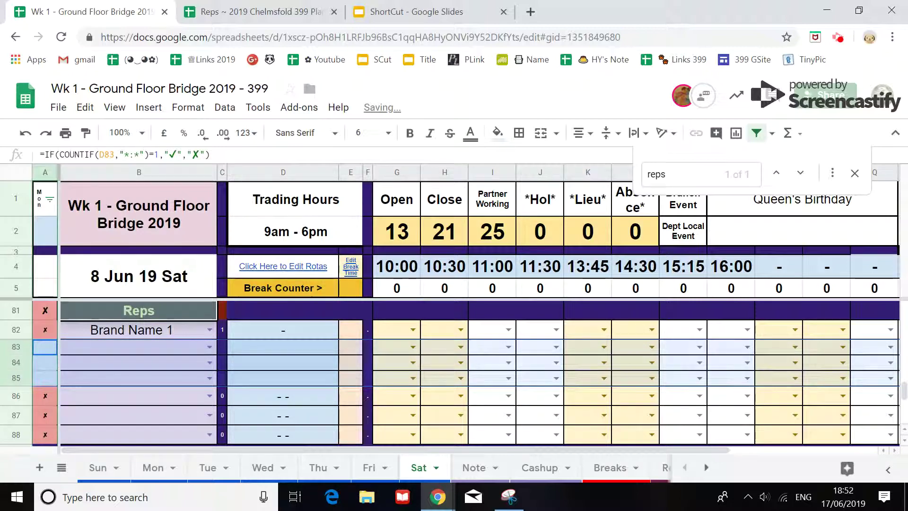
{"action": "left_click", "coordinate": [164, 349]}
Step: Set B83 to Ground Rep 2 and bring up B84's rep name list
{"action": "left_click", "coordinate": [199, 349]}
{"action": "scroll", "coordinate": [137, 407], "scroll_direction": "down", "scroll_amount": 5}
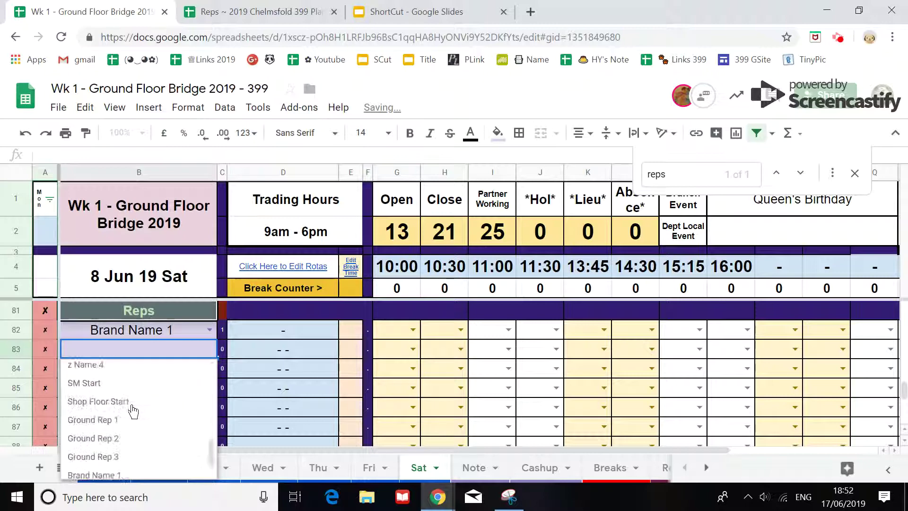
{"action": "left_click", "coordinate": [125, 434]}
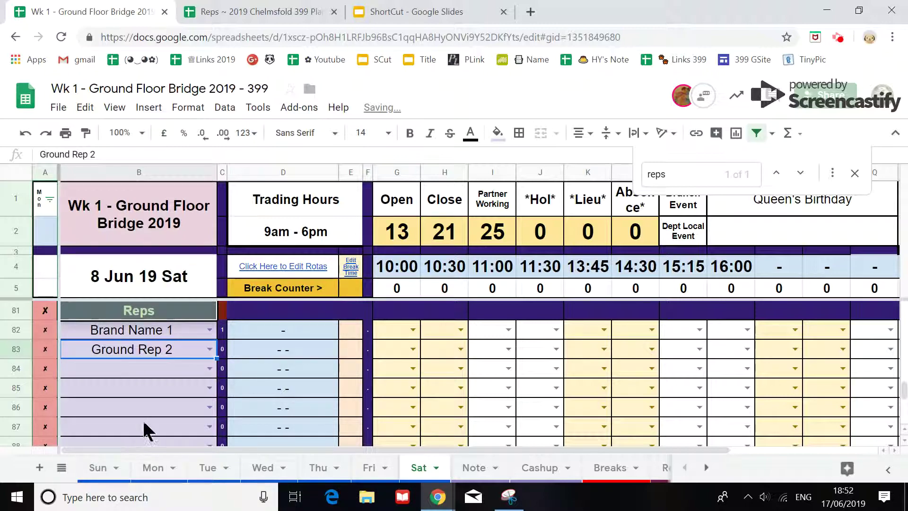
{"action": "left_click", "coordinate": [210, 369]}
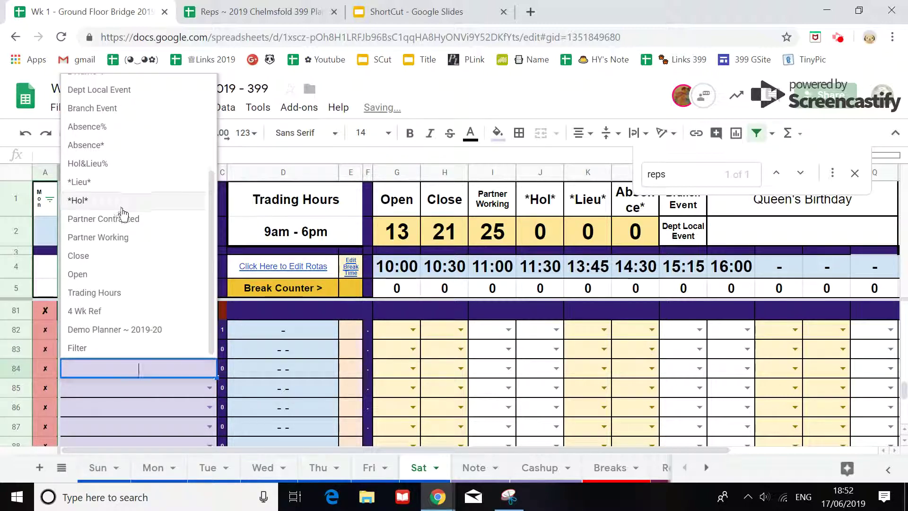
{"action": "scroll", "coordinate": [124, 231], "scroll_direction": "up", "scroll_amount": 3}
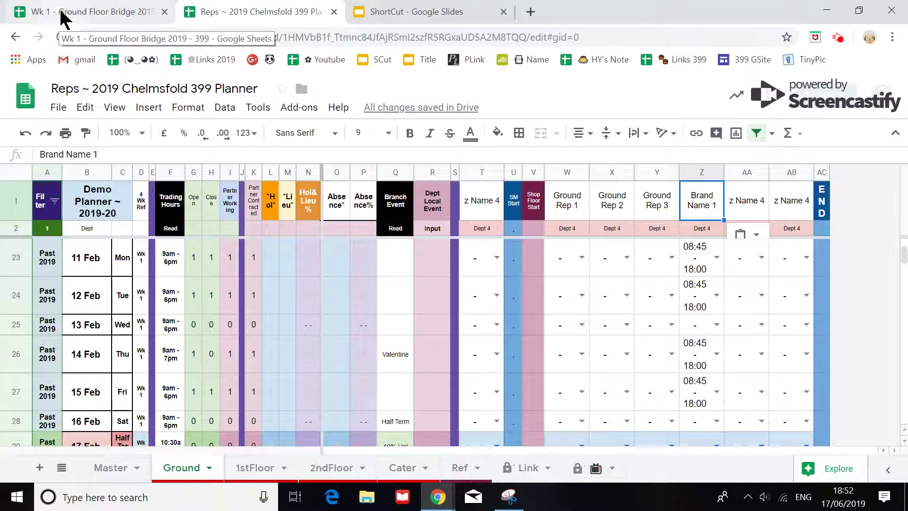
{"action": "scroll", "coordinate": [705, 265], "scroll_direction": "up", "scroll_amount": 5}
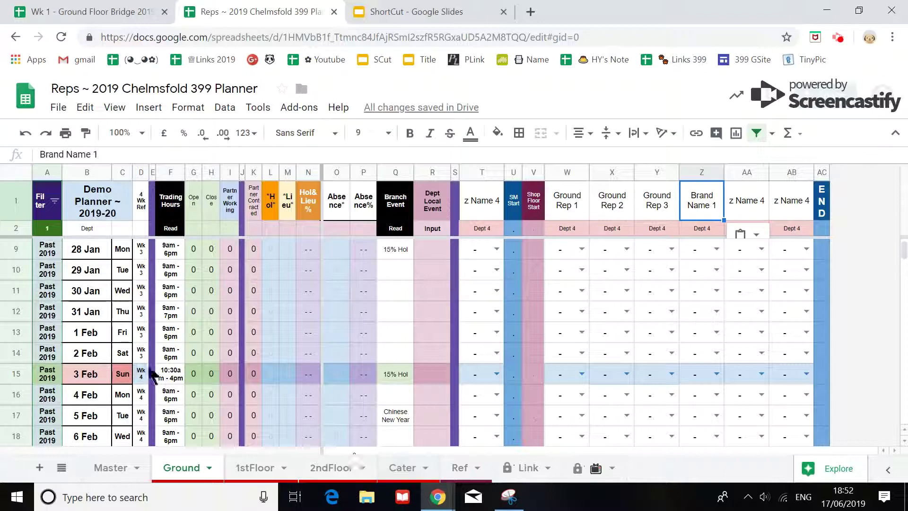
{"action": "left_click", "coordinate": [119, 14]}
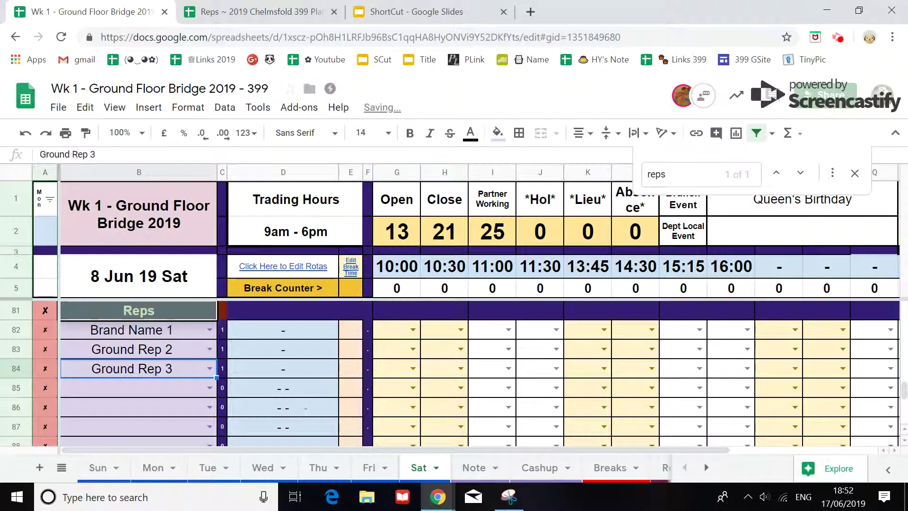
Step: Zoom the Sat sheet view to 75%
{"action": "scroll", "coordinate": [267, 390], "scroll_direction": "up", "scroll_amount": 1}
{"action": "scroll", "coordinate": [112, 369], "scroll_direction": "down", "scroll_amount": 1}
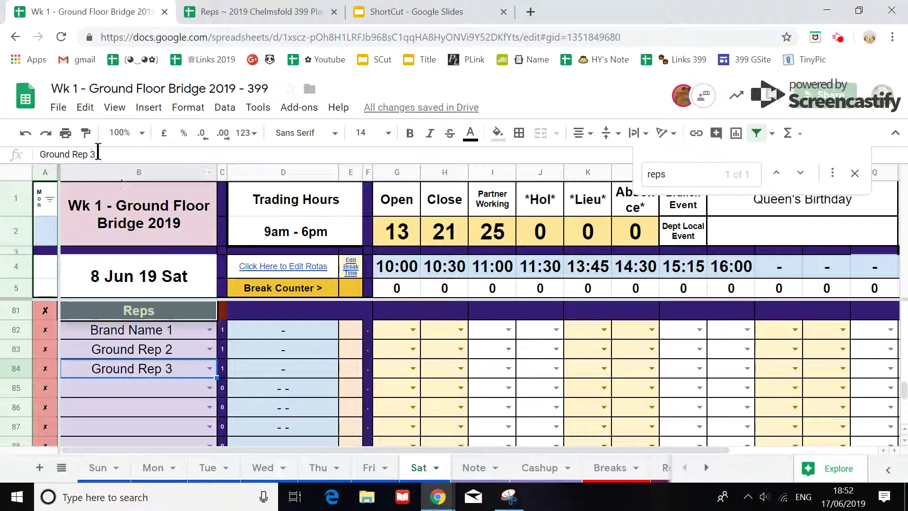
{"action": "left_click", "coordinate": [141, 134]}
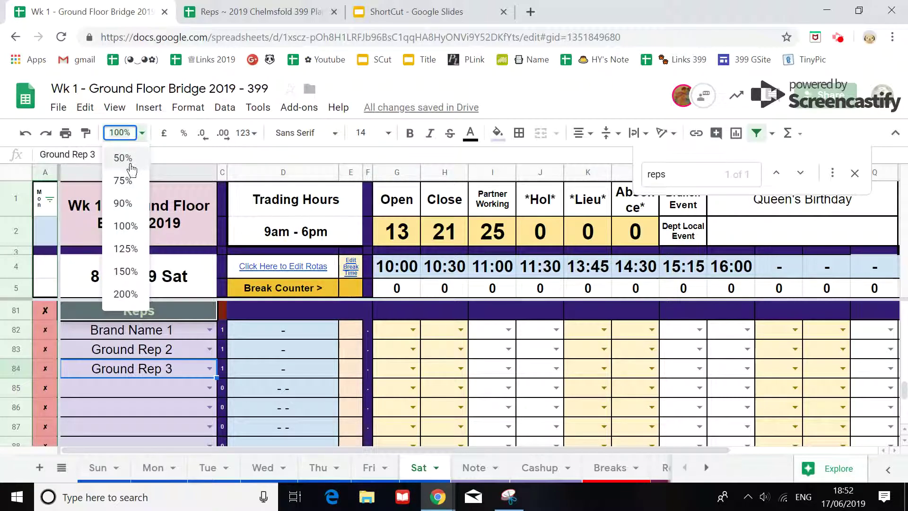
{"action": "left_click", "coordinate": [123, 182]}
{"action": "scroll", "coordinate": [213, 331], "scroll_direction": "up", "scroll_amount": 1}
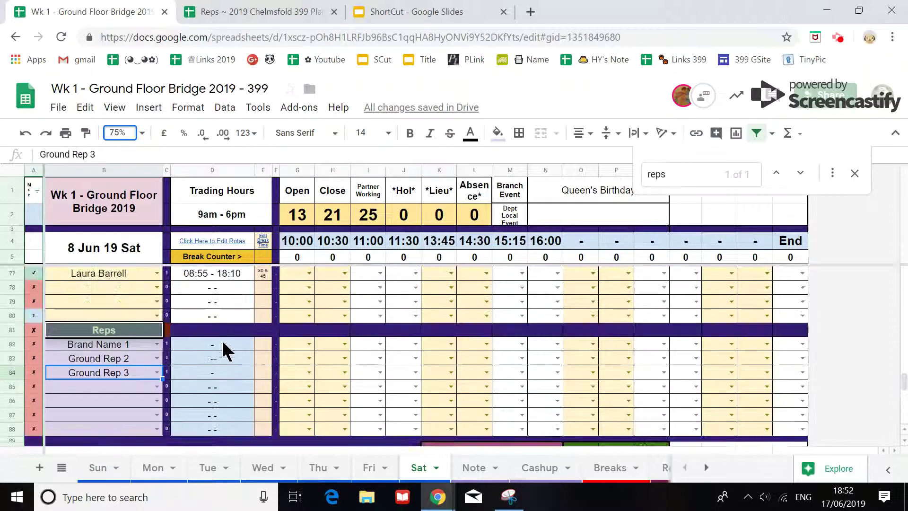
Step: Compare the hours formulas in D82, D83 and D78
{"action": "left_click", "coordinate": [218, 342]}
{"action": "left_click", "coordinate": [212, 360]}
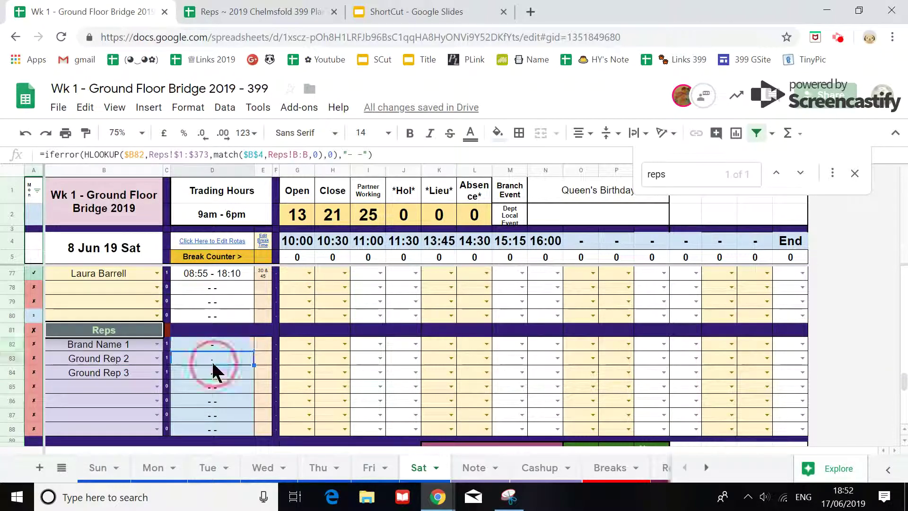
{"action": "left_click", "coordinate": [220, 287]}
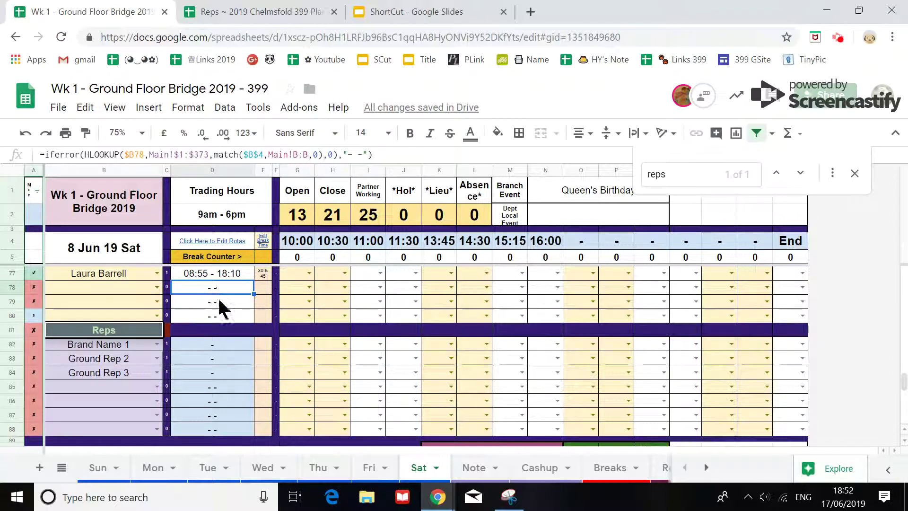
{"action": "scroll", "coordinate": [219, 308], "scroll_direction": "up", "scroll_amount": 1}
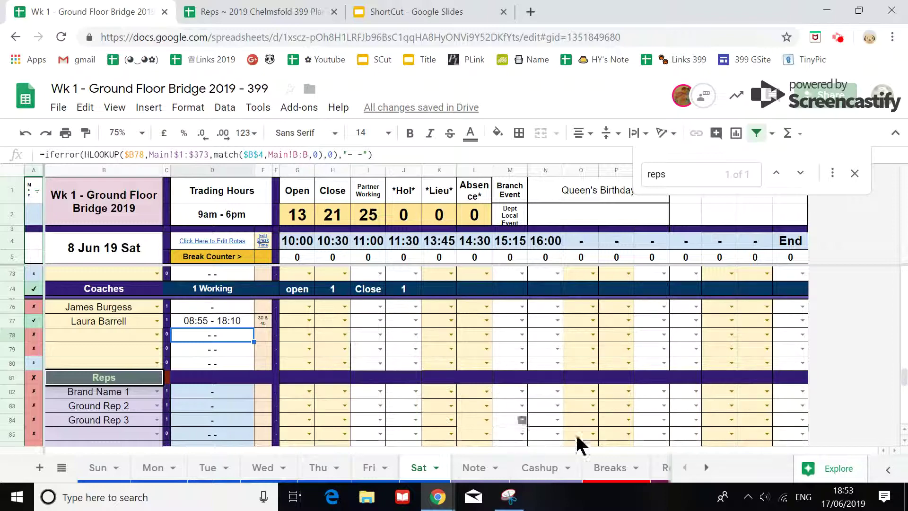
Step: Check D4's rota editing link and the Reps planner, then open column A's filter list
{"action": "left_click", "coordinate": [198, 240]}
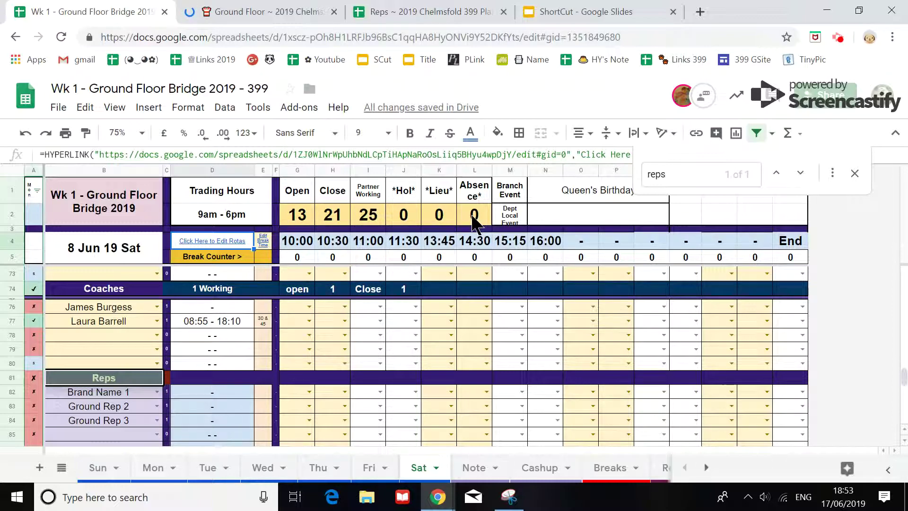
{"action": "left_click", "coordinate": [405, 16]}
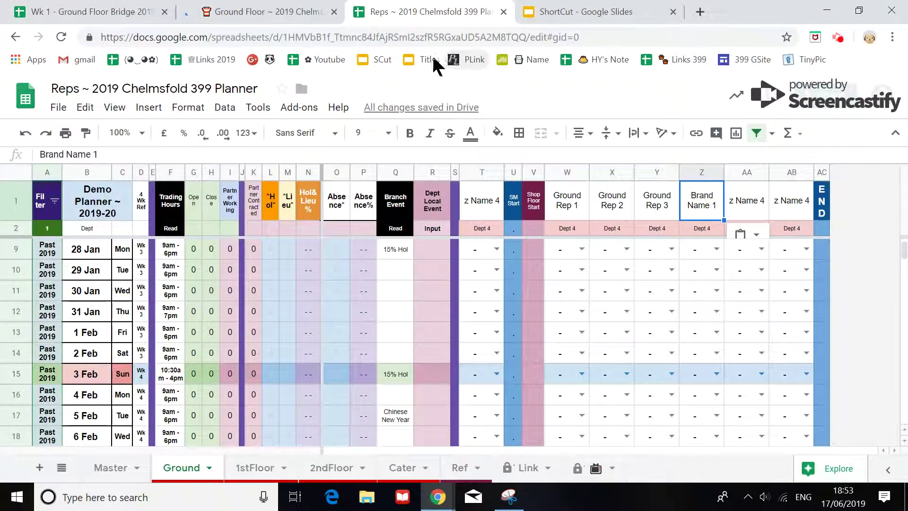
{"action": "left_click", "coordinate": [130, 14]}
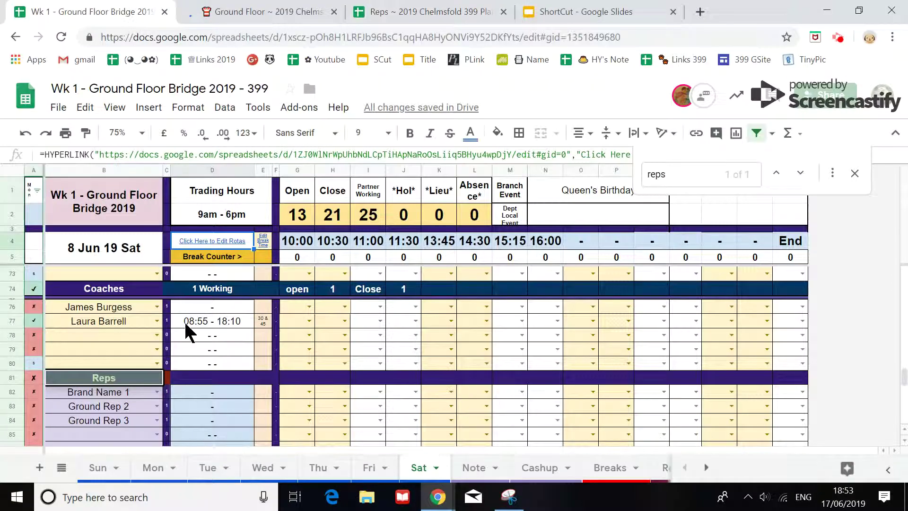
{"action": "scroll", "coordinate": [126, 398], "scroll_direction": "down", "scroll_amount": 1}
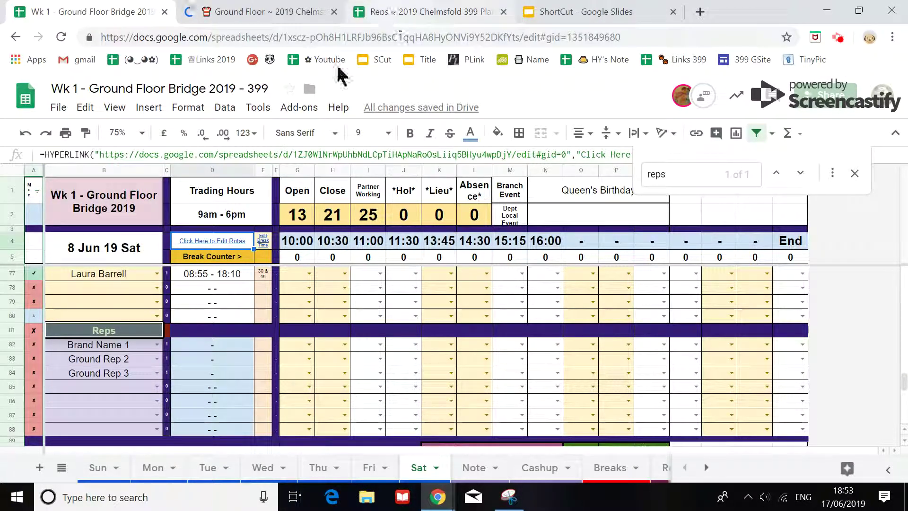
{"action": "left_click", "coordinate": [37, 190]}
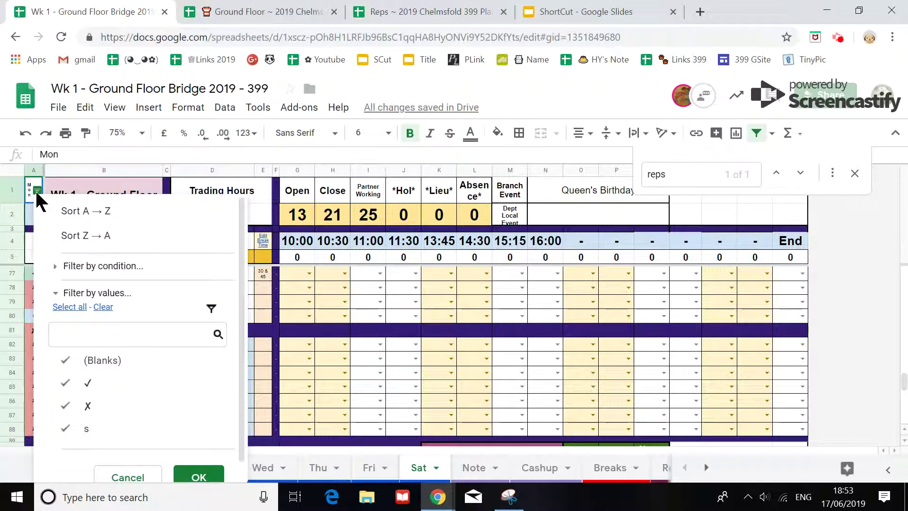
{"action": "left_click", "coordinate": [73, 413]}
{"action": "left_click", "coordinate": [223, 479]}
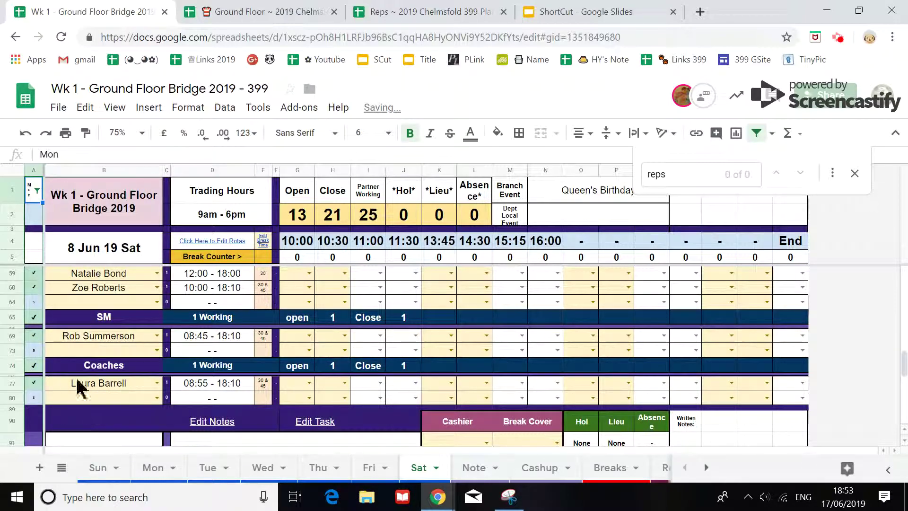
{"action": "left_click", "coordinate": [37, 191]}
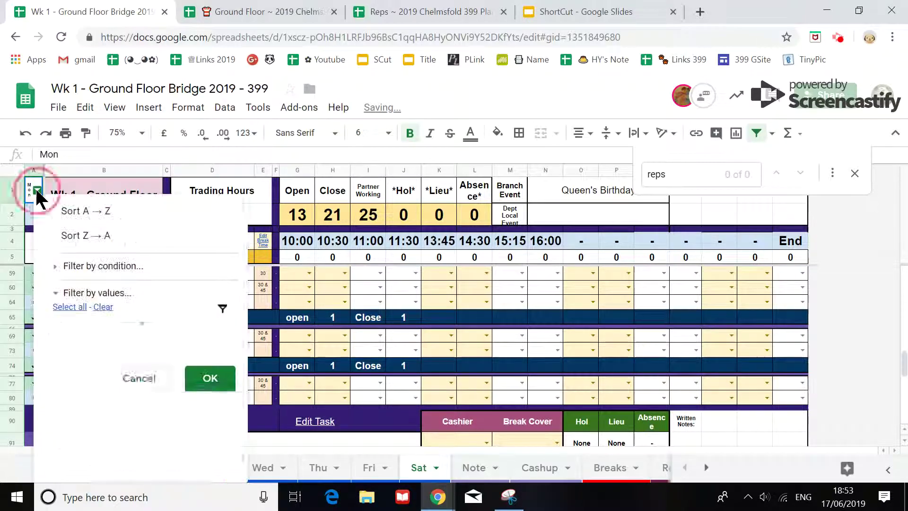
{"action": "left_click", "coordinate": [71, 307]}
{"action": "left_click", "coordinate": [198, 477]}
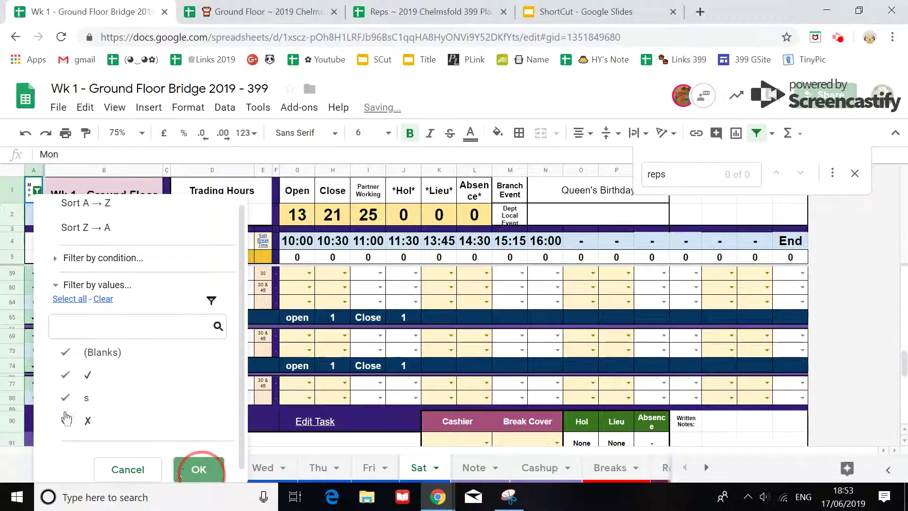
{"action": "scroll", "coordinate": [71, 384], "scroll_direction": "down", "scroll_amount": 2}
{"action": "scroll", "coordinate": [71, 384], "scroll_direction": "down", "scroll_amount": 1}
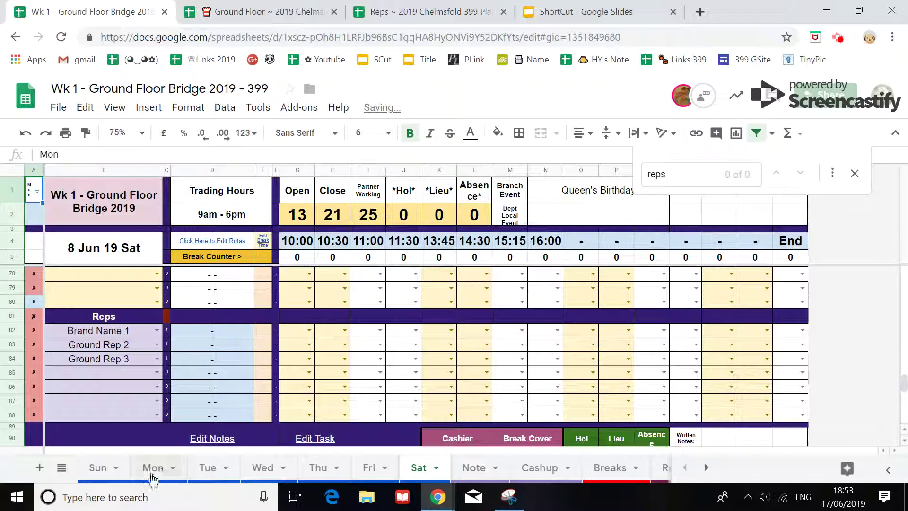
{"action": "left_click", "coordinate": [96, 461]}
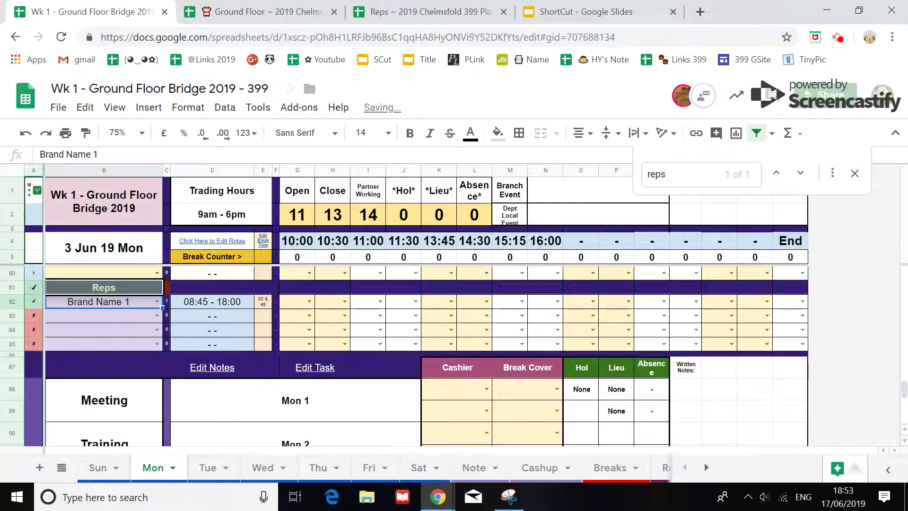
{"action": "left_click", "coordinate": [38, 191]}
{"action": "left_click", "coordinate": [88, 405]}
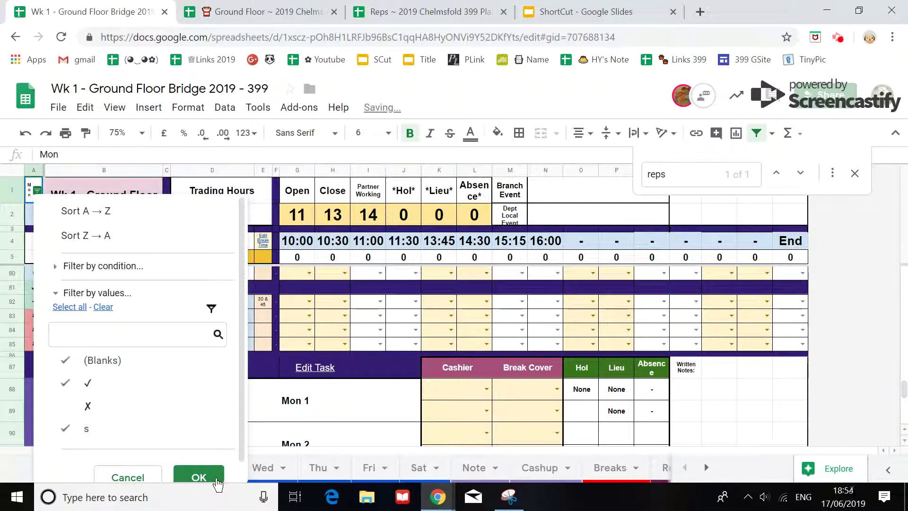
{"action": "left_click", "coordinate": [198, 476]}
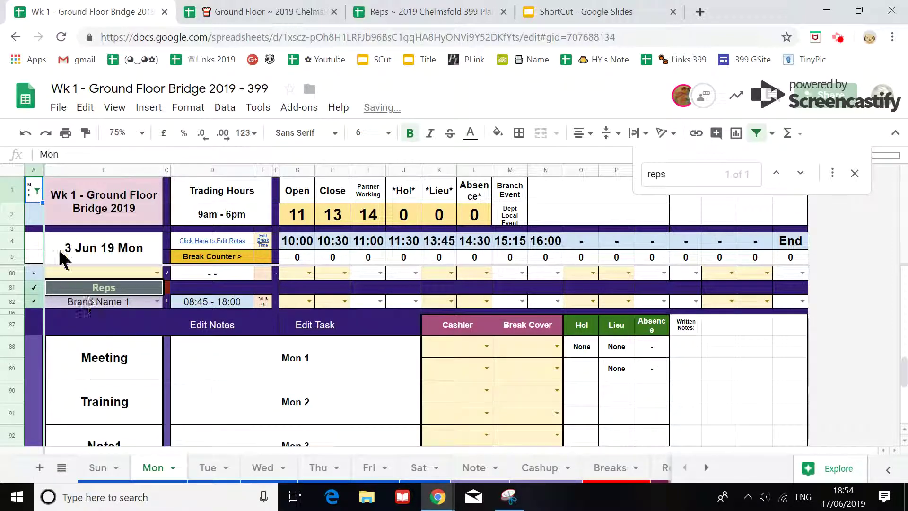
{"action": "left_click", "coordinate": [38, 192]}
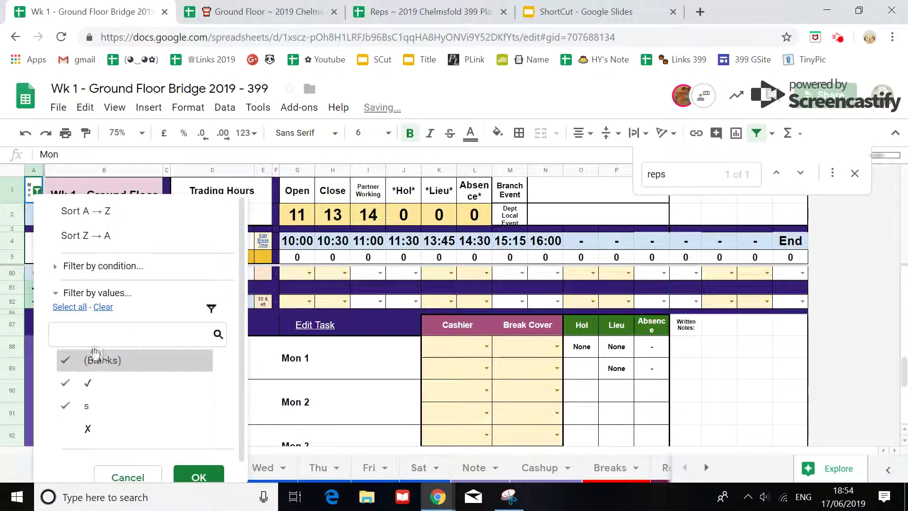
{"action": "left_click", "coordinate": [70, 307]}
{"action": "left_click", "coordinate": [204, 466]}
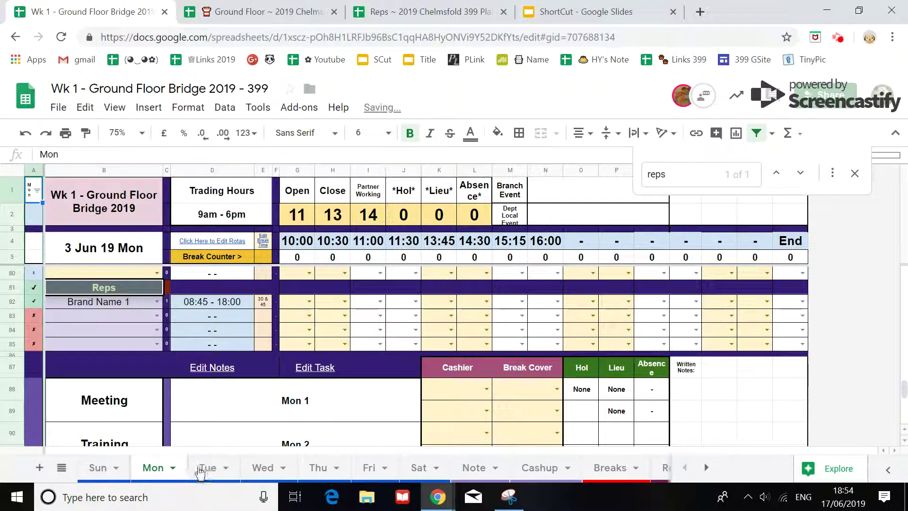
{"action": "left_click", "coordinate": [205, 467]}
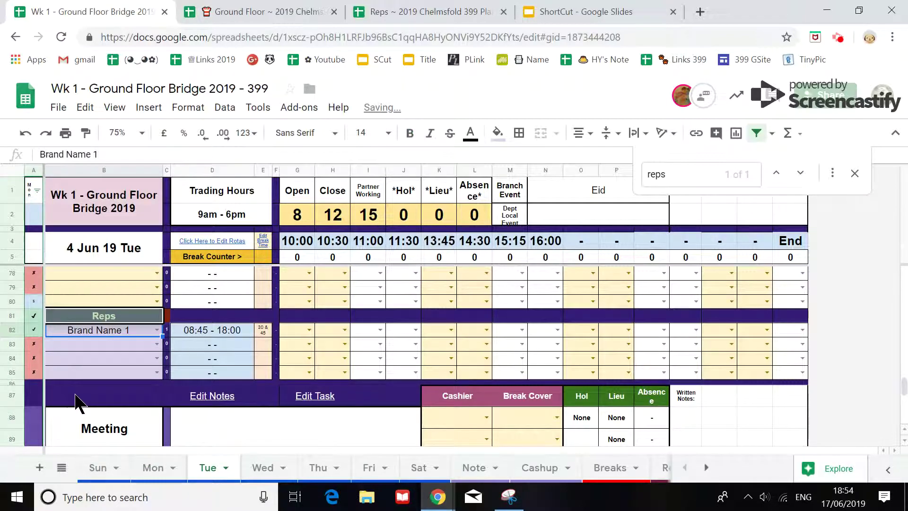
{"action": "left_click", "coordinate": [318, 467]}
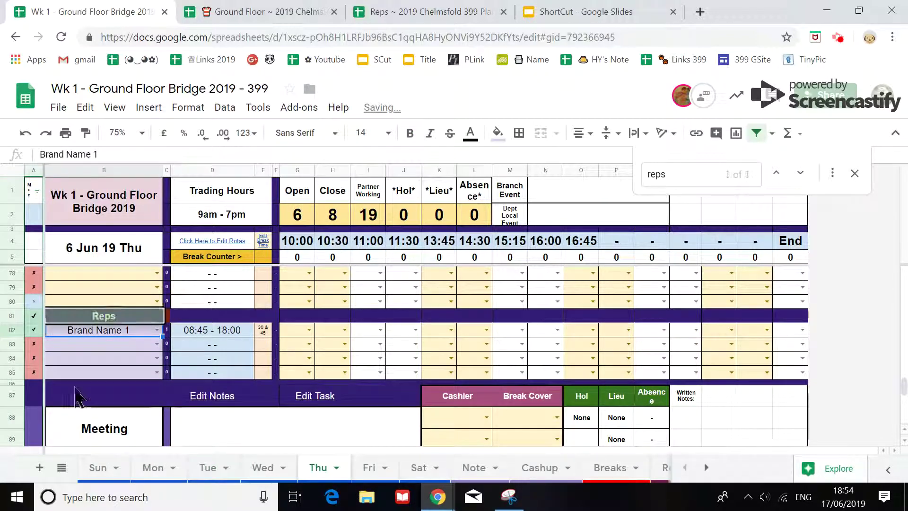
{"action": "left_click", "coordinate": [369, 468]}
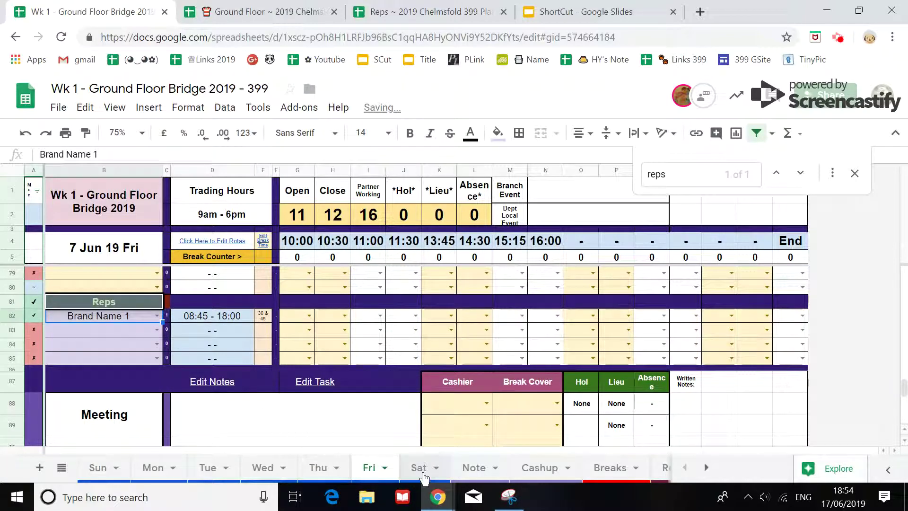
{"action": "left_click", "coordinate": [419, 467]}
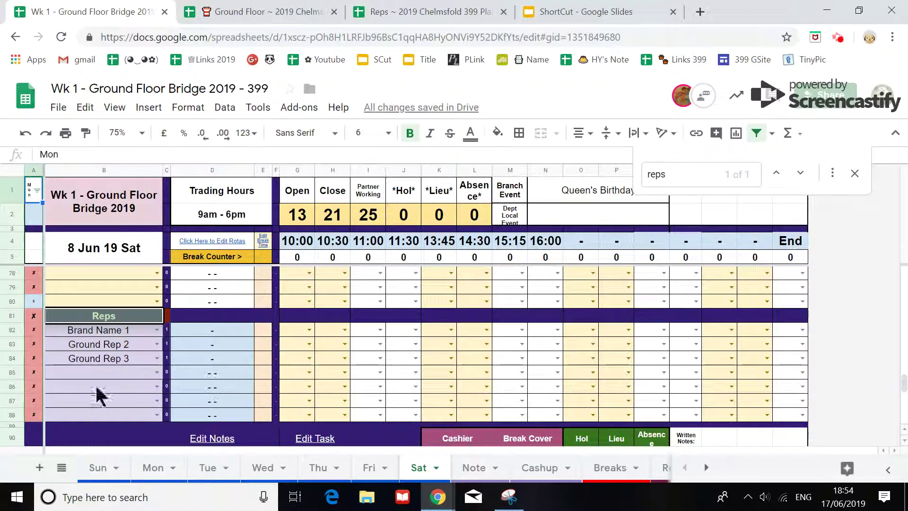
Step: Inspect the Reps tick/cross COUNTIF formula in A81 on Sat, then on Mon
{"action": "left_click", "coordinate": [34, 316]}
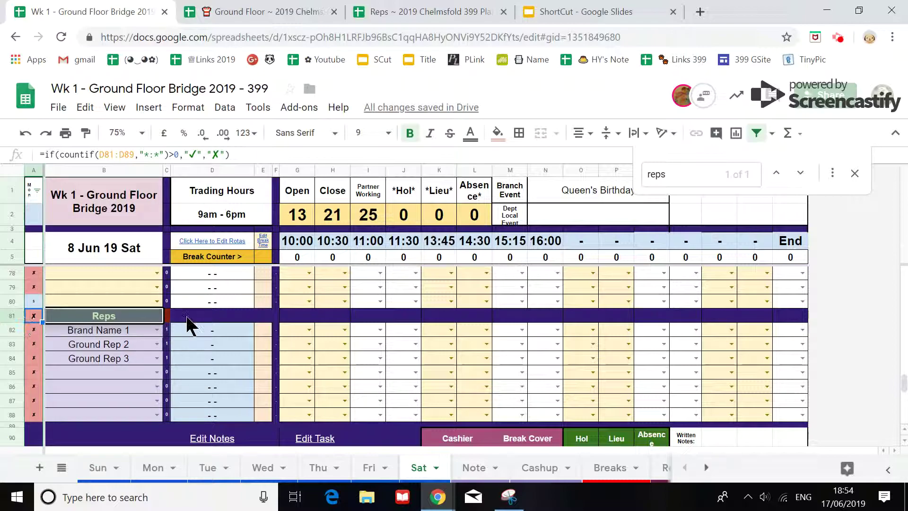
{"action": "left_click", "coordinate": [151, 468]}
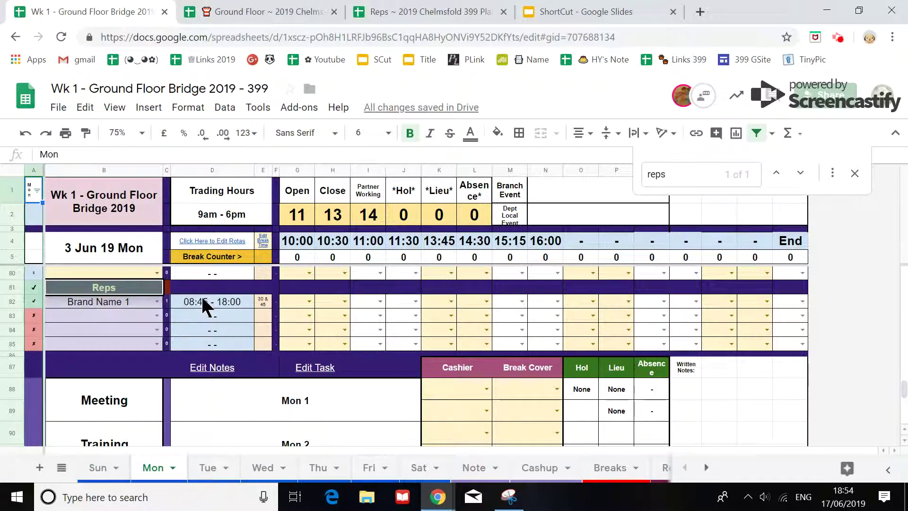
{"action": "left_click", "coordinate": [30, 289]}
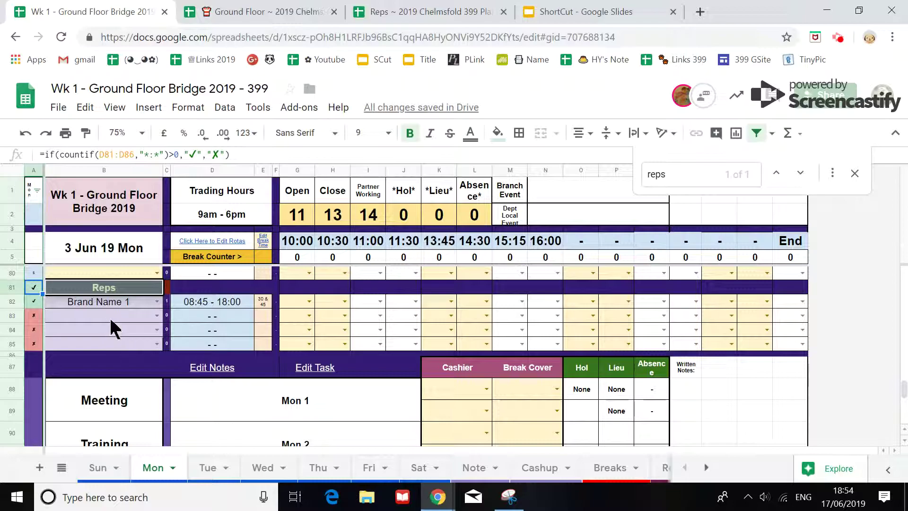
{"action": "scroll", "coordinate": [112, 337], "scroll_direction": "up", "scroll_amount": 2}
{"action": "scroll", "coordinate": [98, 363], "scroll_direction": "up", "scroll_amount": 3}
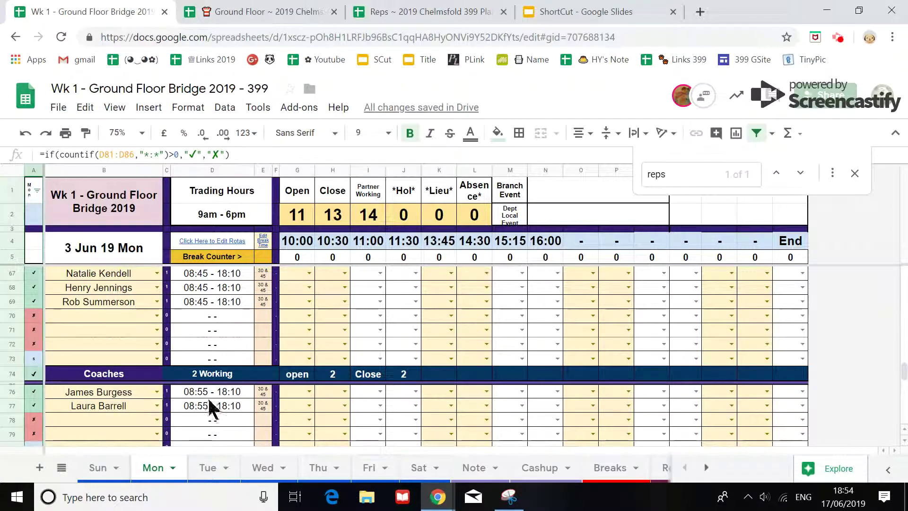
{"action": "left_click", "coordinate": [34, 375]}
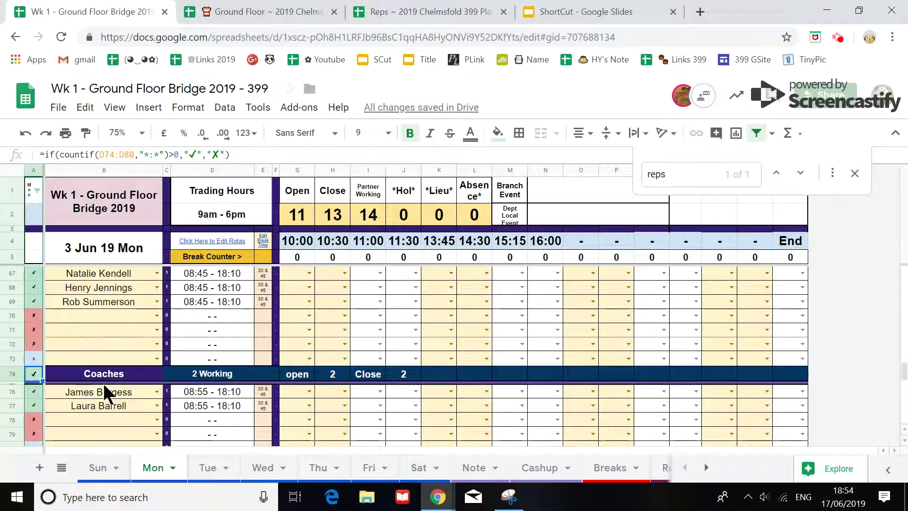
{"action": "scroll", "coordinate": [113, 373], "scroll_direction": "up", "scroll_amount": 1}
{"action": "scroll", "coordinate": [110, 375], "scroll_direction": "down", "scroll_amount": 1}
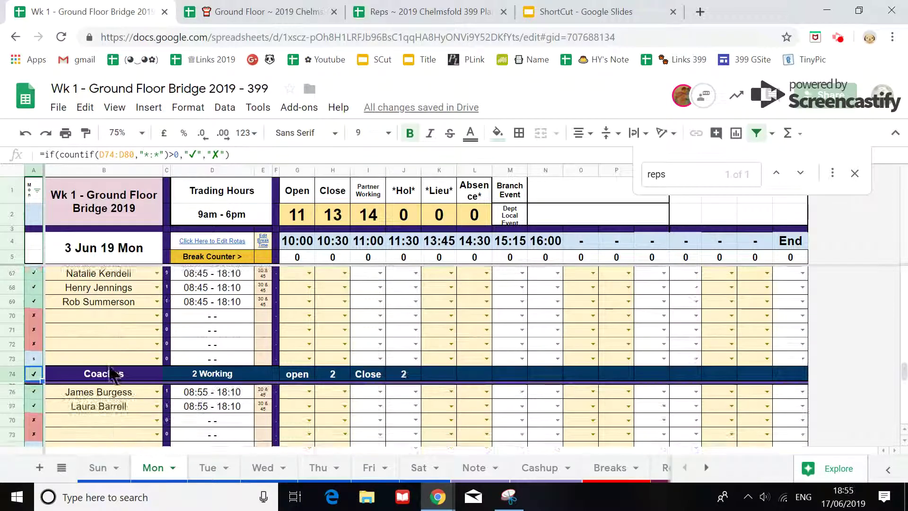
{"action": "scroll", "coordinate": [126, 390], "scroll_direction": "up", "scroll_amount": 1}
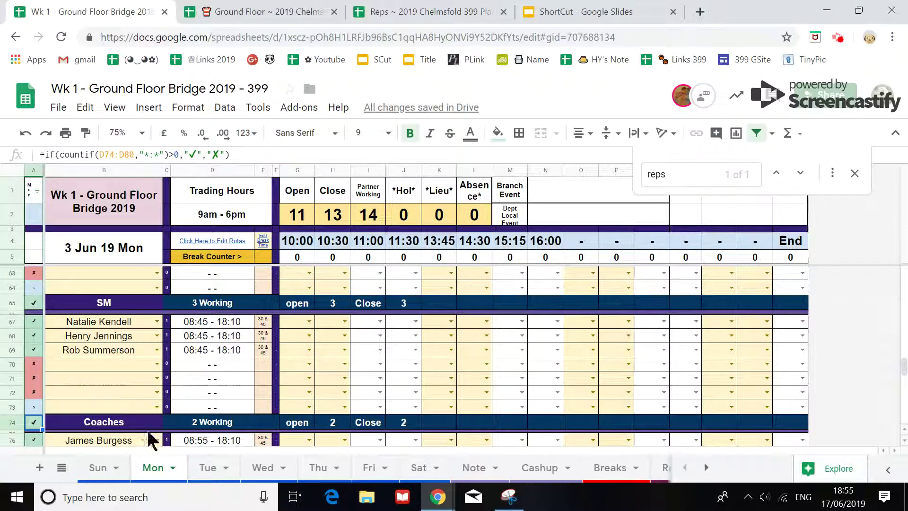
{"action": "scroll", "coordinate": [105, 374], "scroll_direction": "up", "scroll_amount": 4}
{"action": "scroll", "coordinate": [104, 373], "scroll_direction": "down", "scroll_amount": 3}
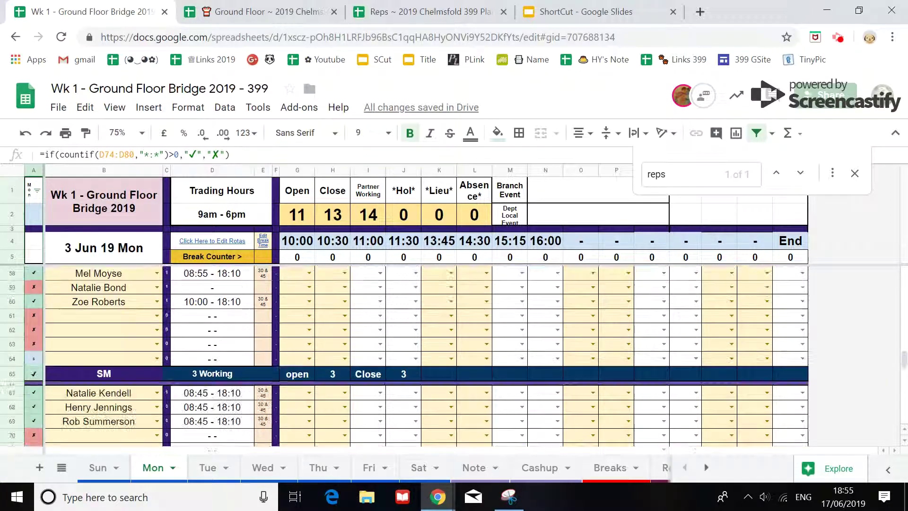
{"action": "scroll", "coordinate": [104, 374], "scroll_direction": "down", "scroll_amount": 1}
{"action": "scroll", "coordinate": [104, 374], "scroll_direction": "down", "scroll_amount": 2}
{"action": "scroll", "coordinate": [104, 374], "scroll_direction": "down", "scroll_amount": 1}
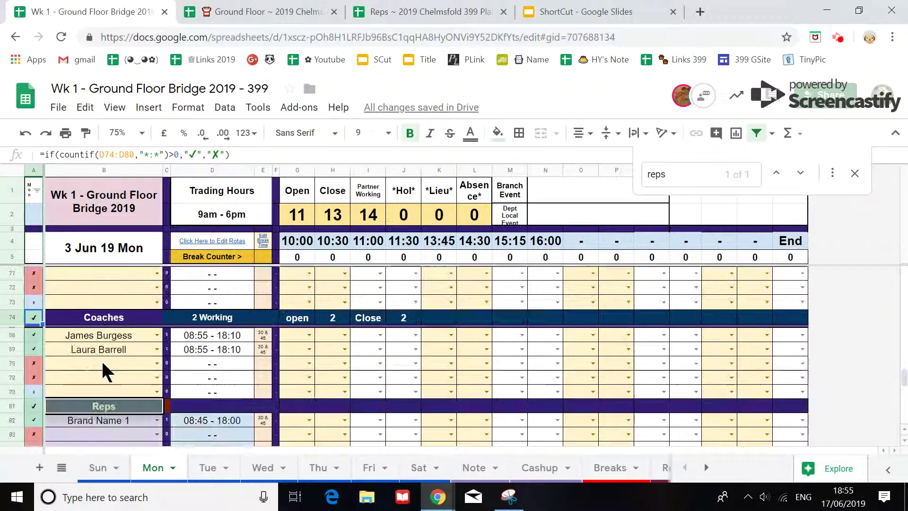